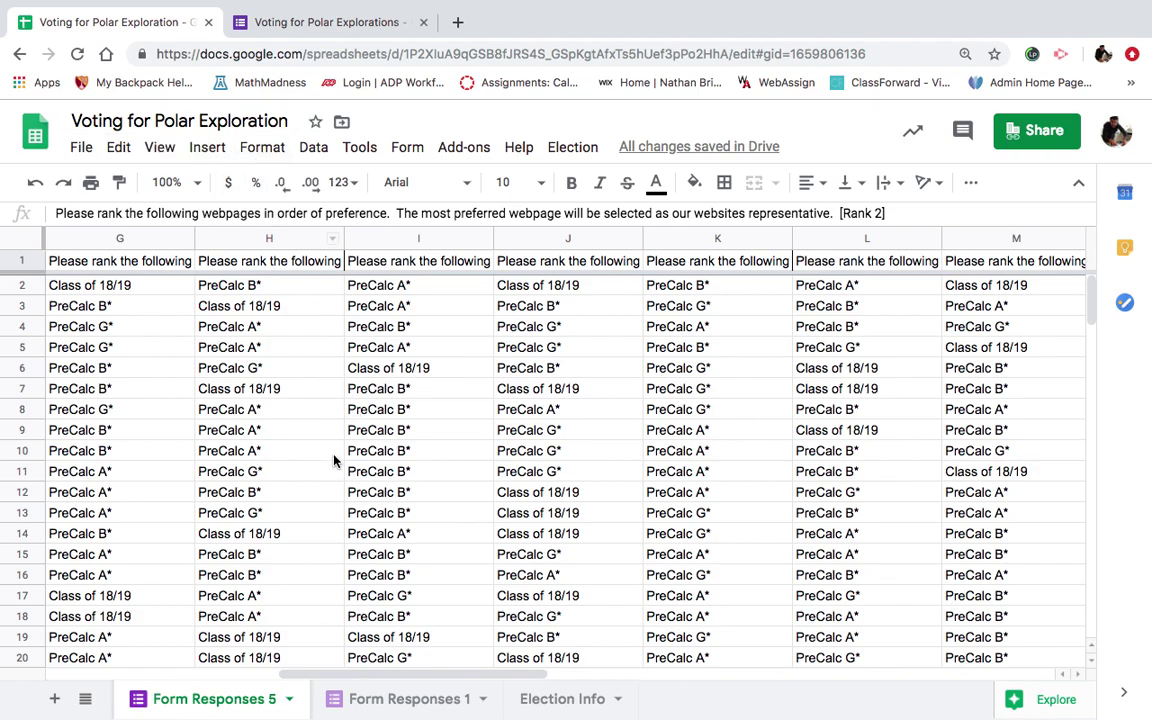
Scroll through the ranked ballots on the current sheet.
scroll(335, 460, "down", 3)
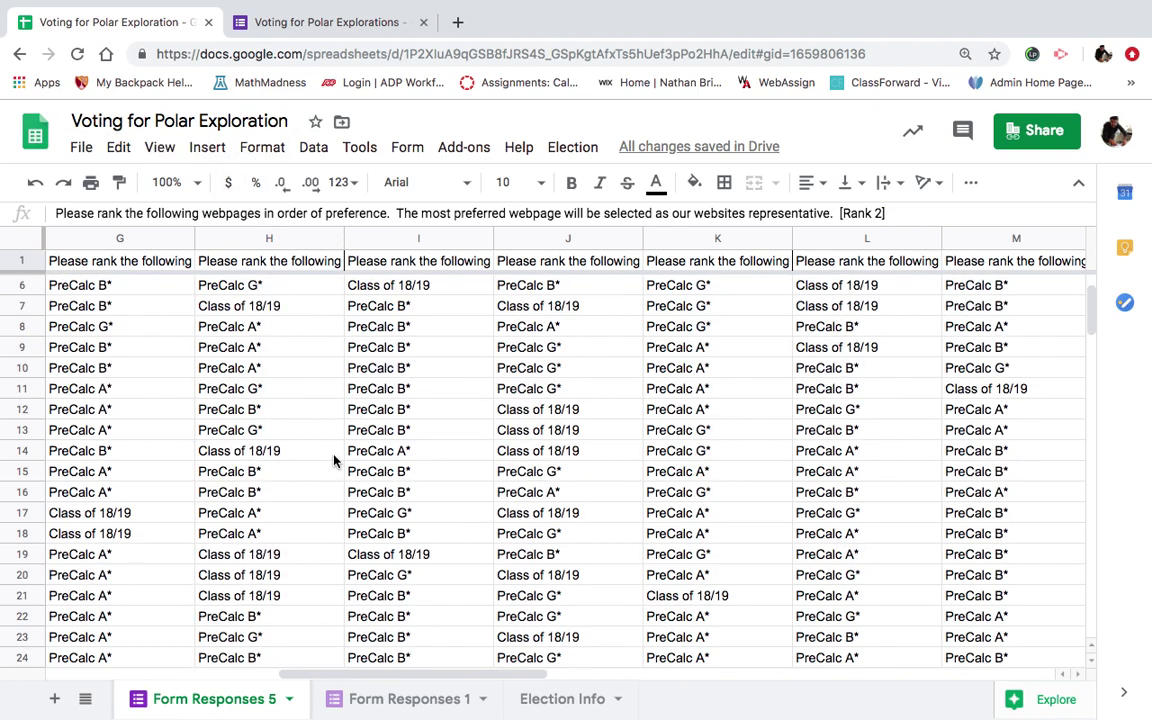
scroll(335, 460, "up", 3)
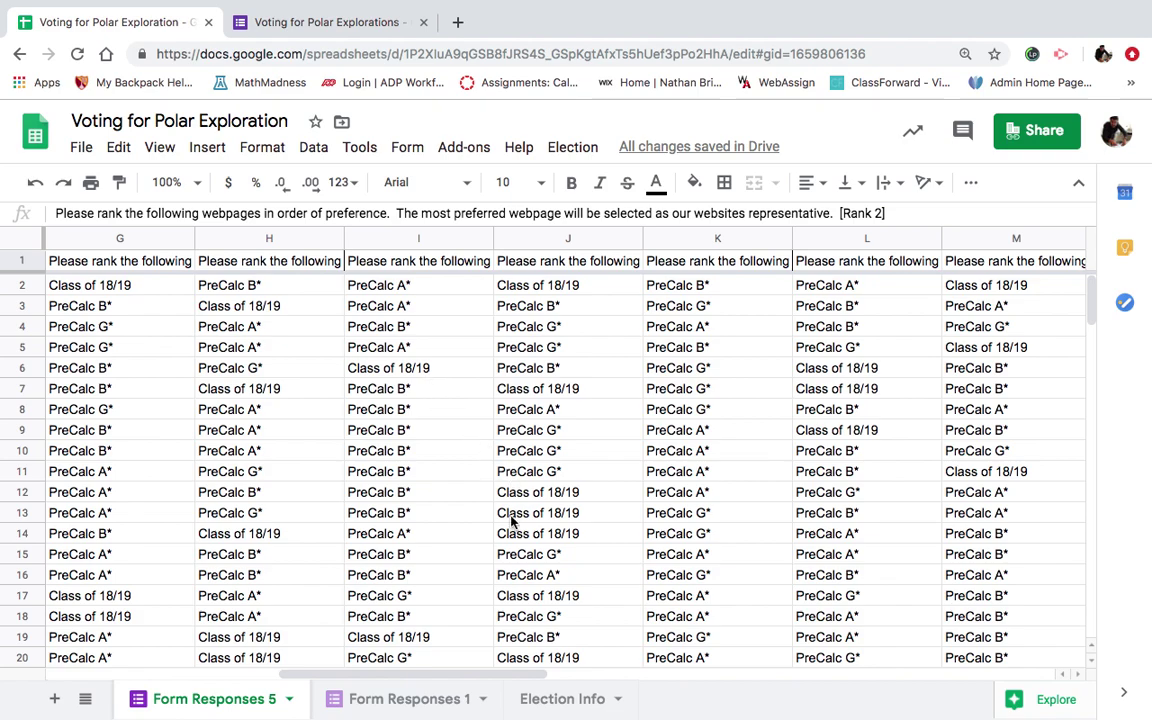
scroll(511, 521, "down", 2)
scroll(511, 521, "up", 1)
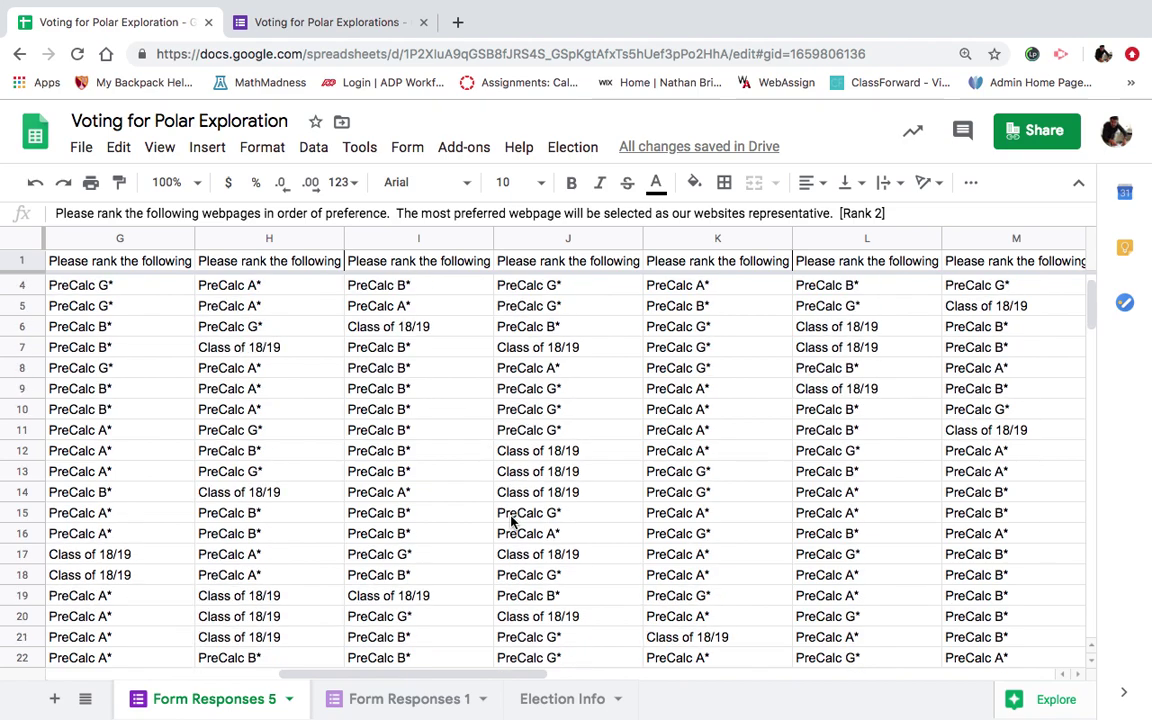
Open the Form Responses 1 sheet, glance at the form's response charts, and return to the spreadsheet.
left_click(400, 699)
scroll(347, 554, "right", 2)
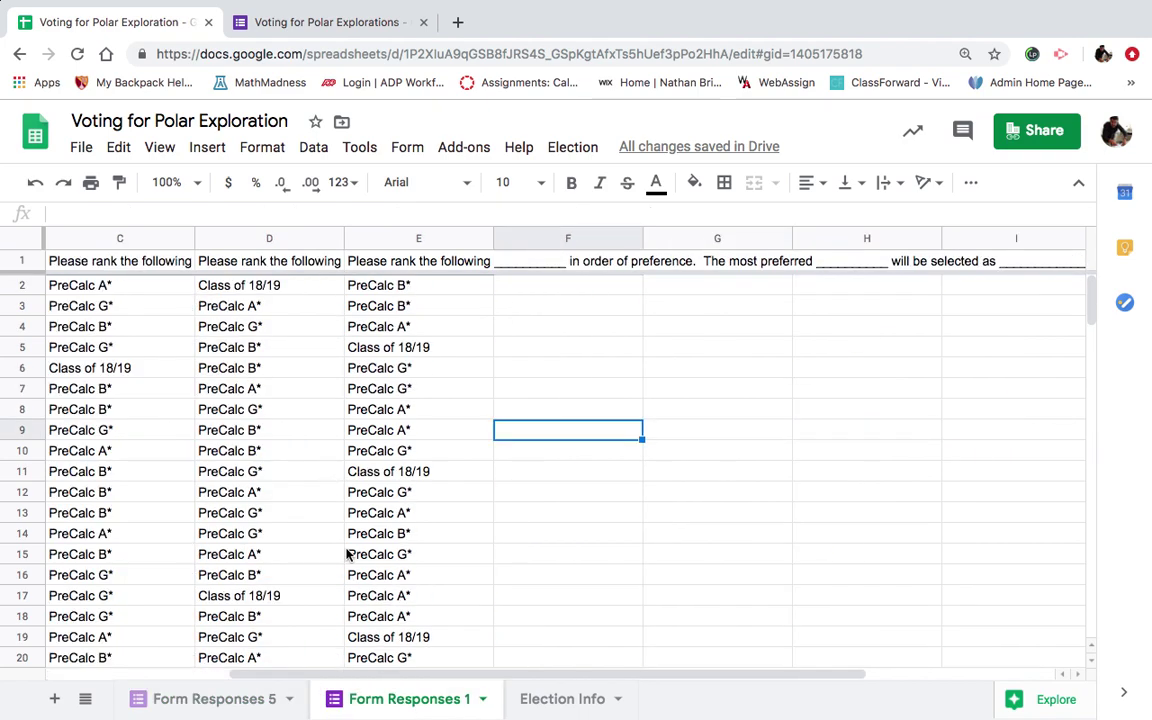
left_click(309, 20)
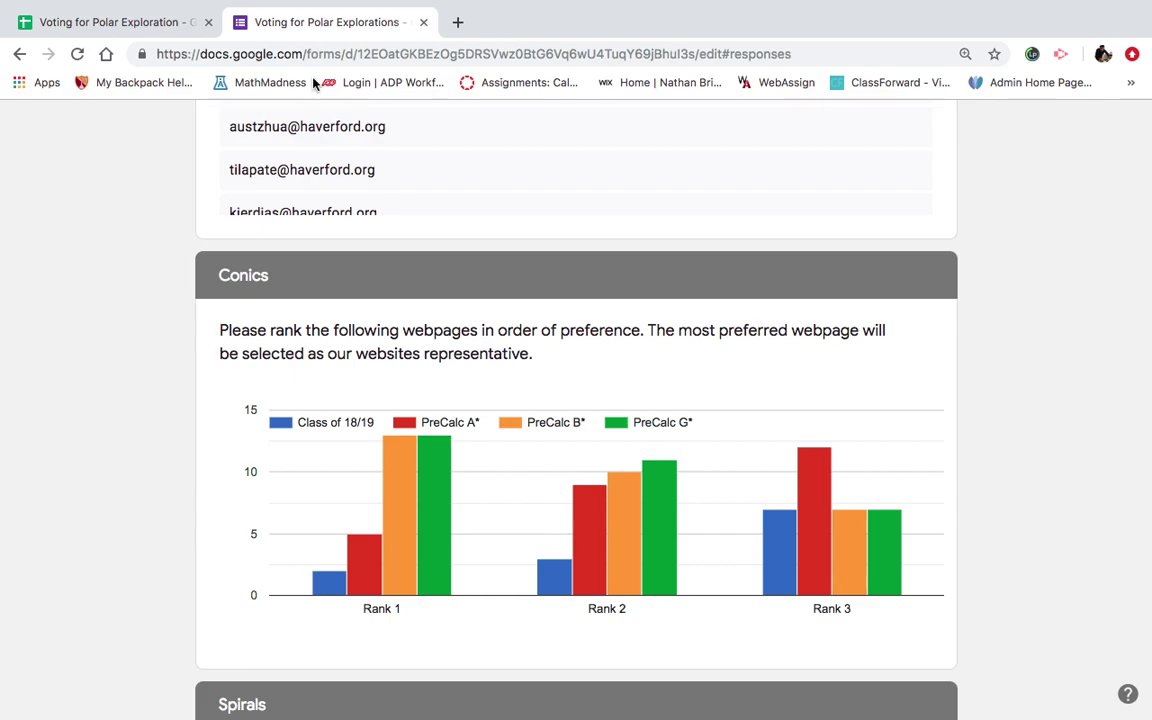
left_click(135, 22)
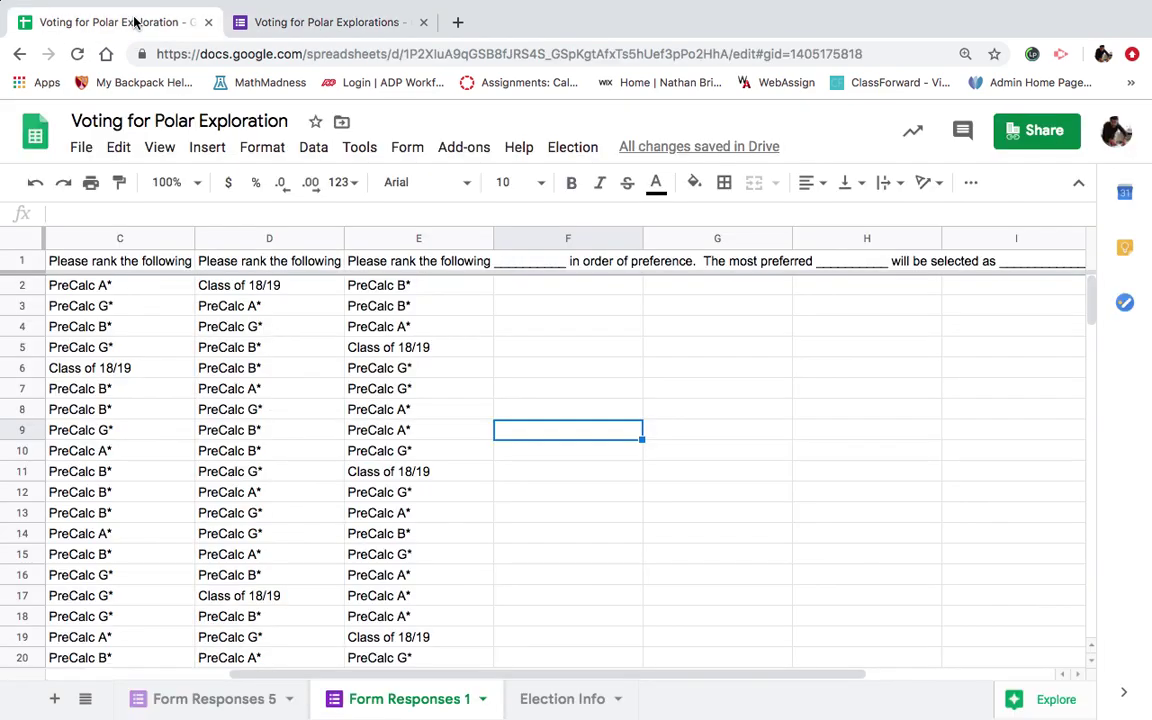
Run Election > Tally Ballots on Election Info for Conics, giving PreCalc G* the win after three rounds.
left_click(556, 700)
left_click(526, 147)
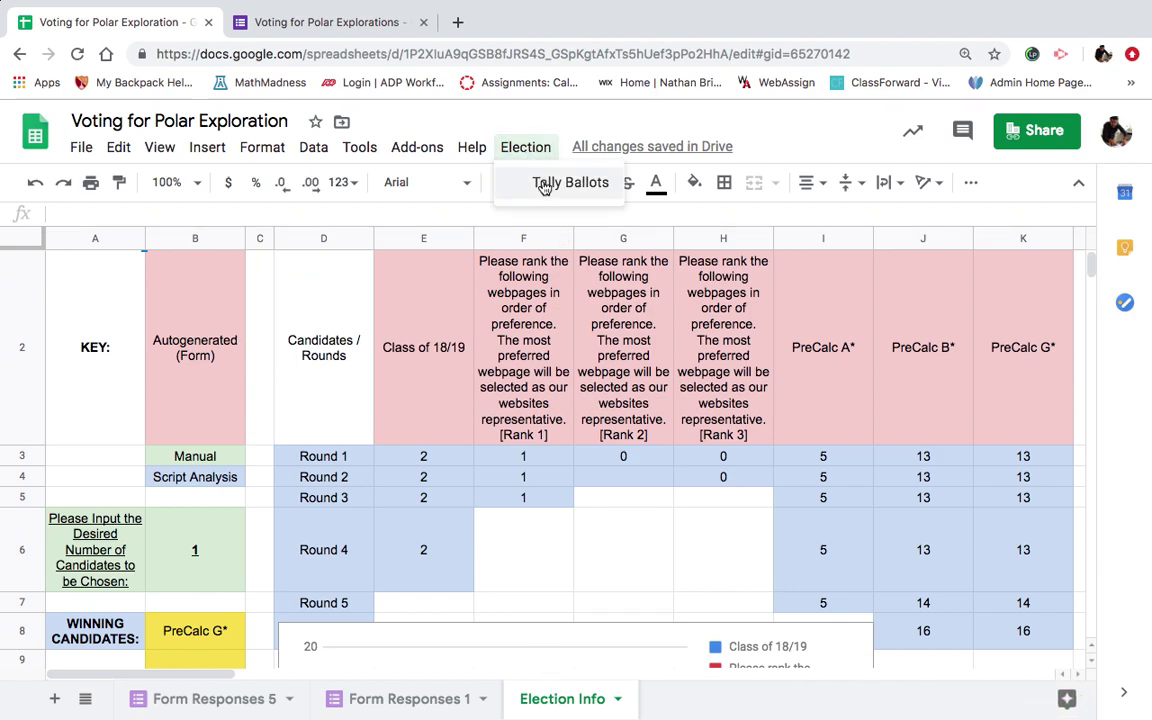
left_click(544, 184)
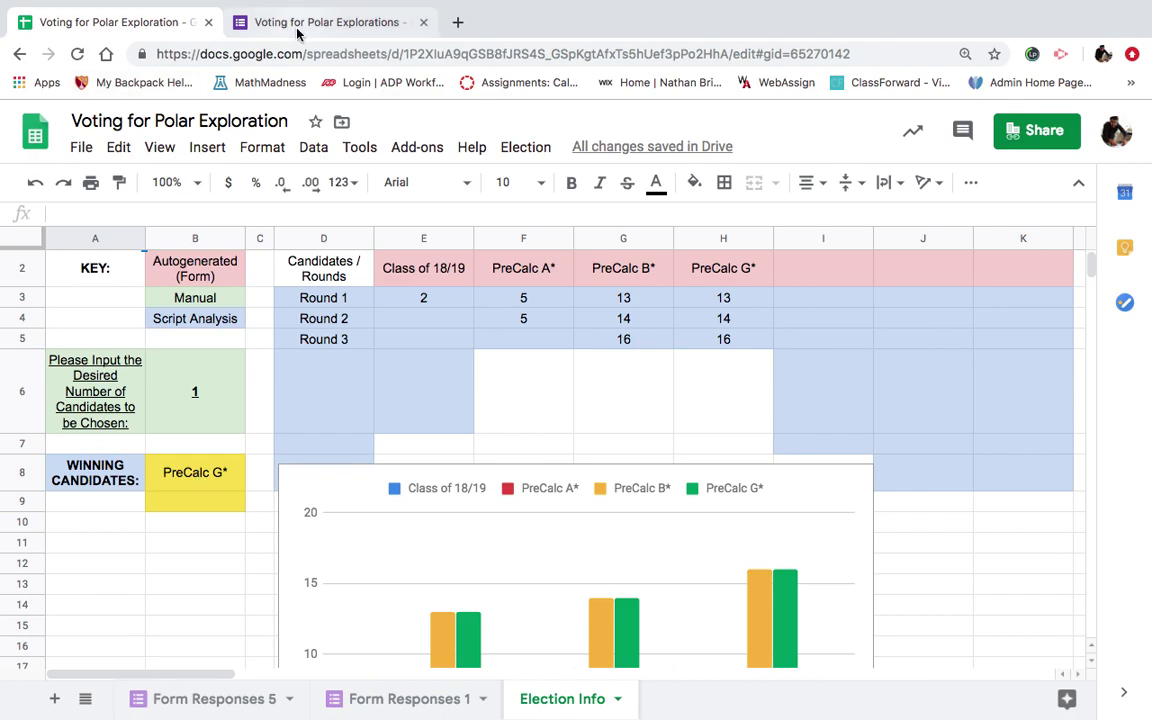
Select the rankings in columns F–H (F2:H34) of Form Responses 5.
left_click(225, 699)
scroll(452, 660, "left", 5)
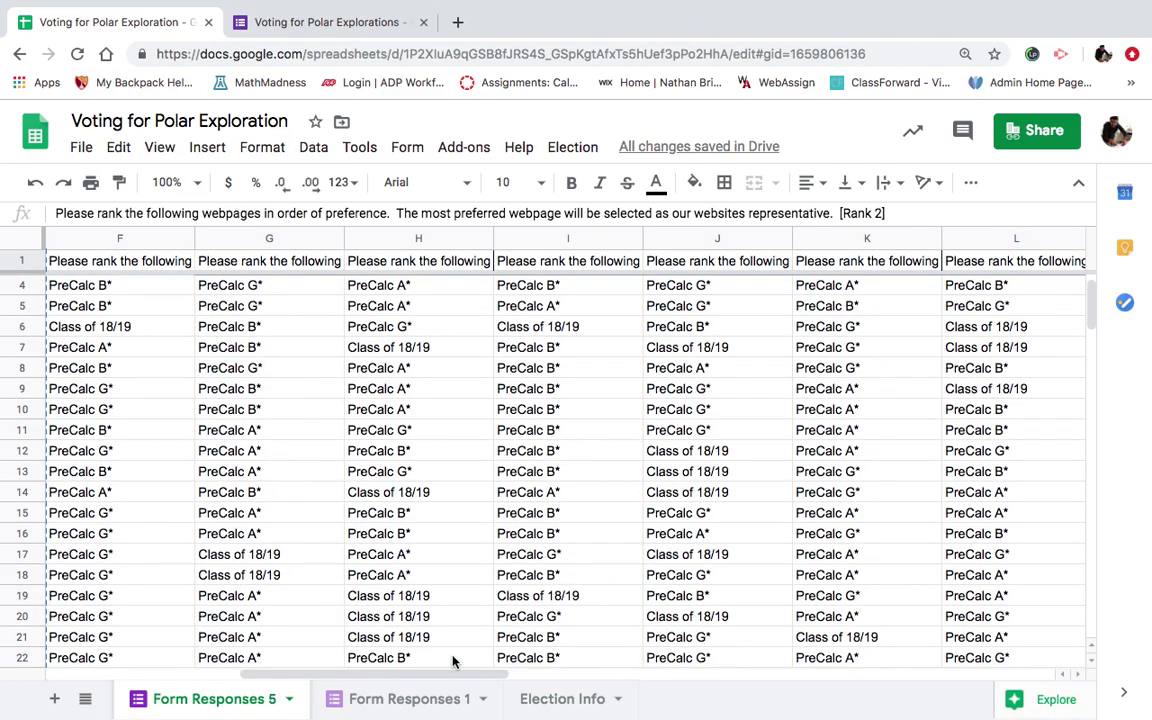
scroll(452, 660, "left", 1)
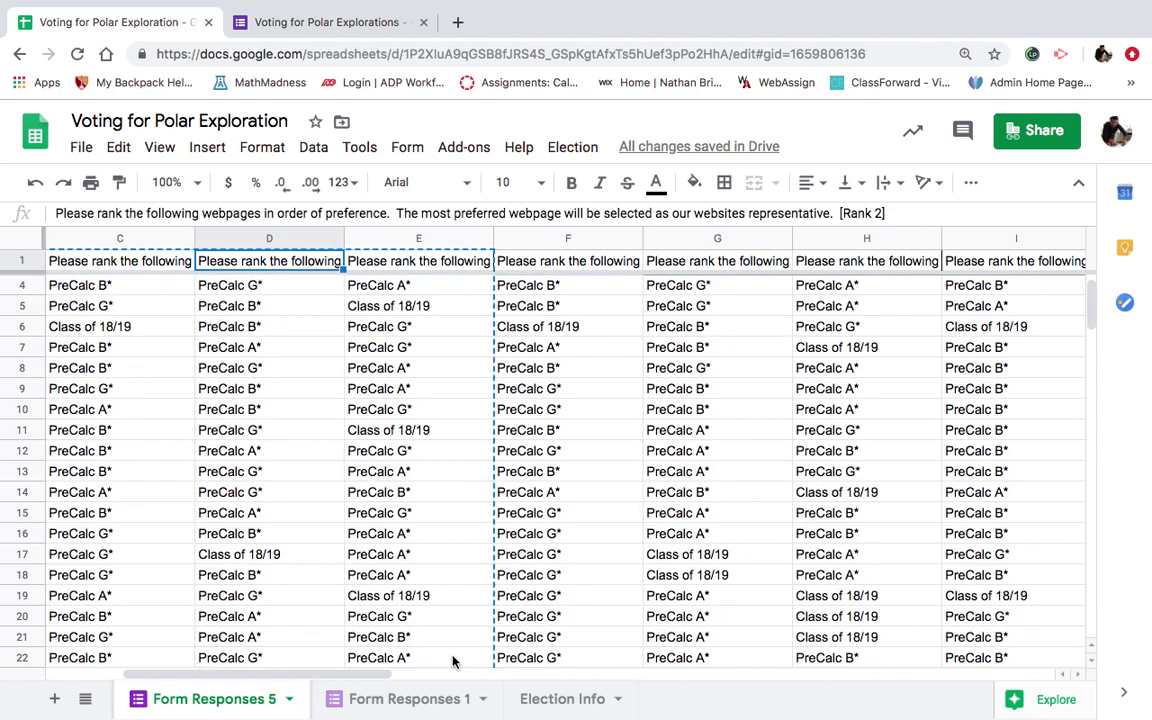
scroll(452, 660, "left", 1)
scroll(452, 660, "up", 1)
scroll(452, 660, "right", 1)
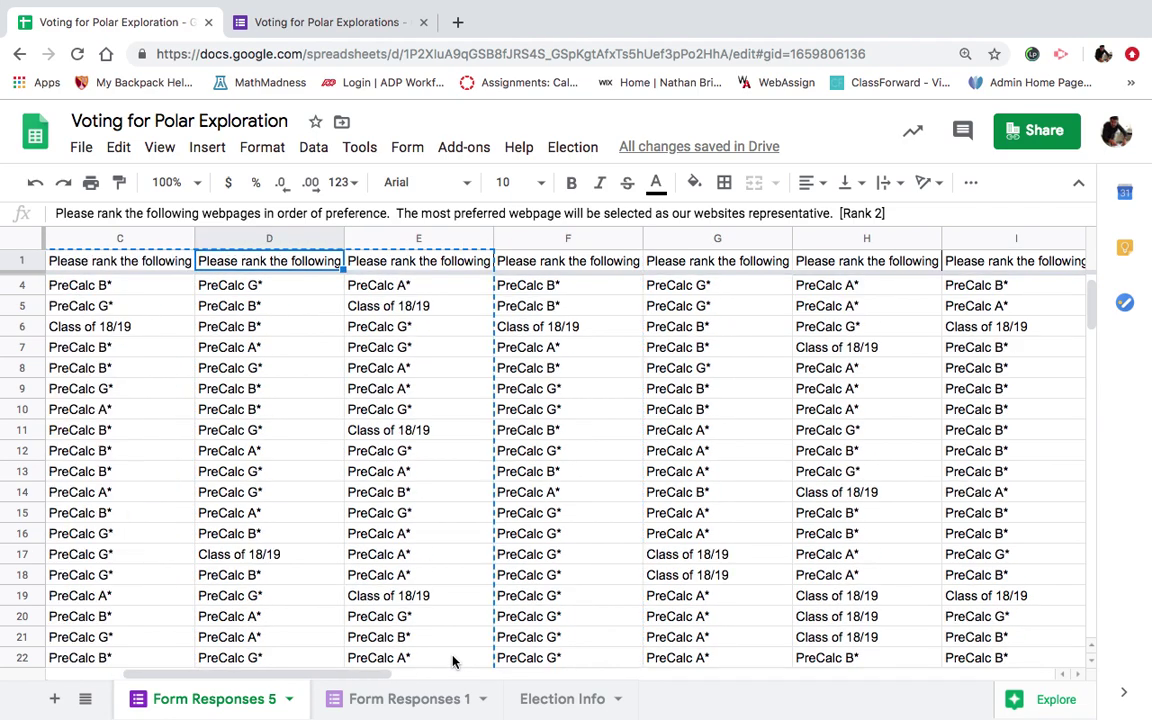
left_click(572, 287)
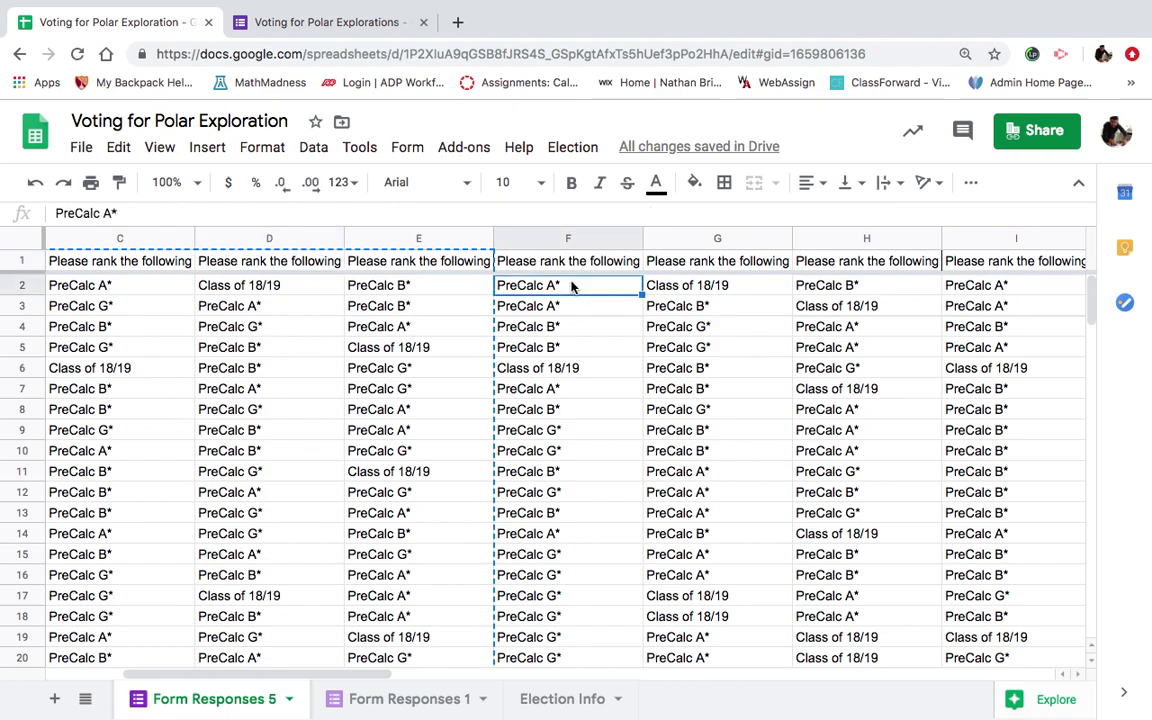
left_click_drag(572, 287, 880, 560)
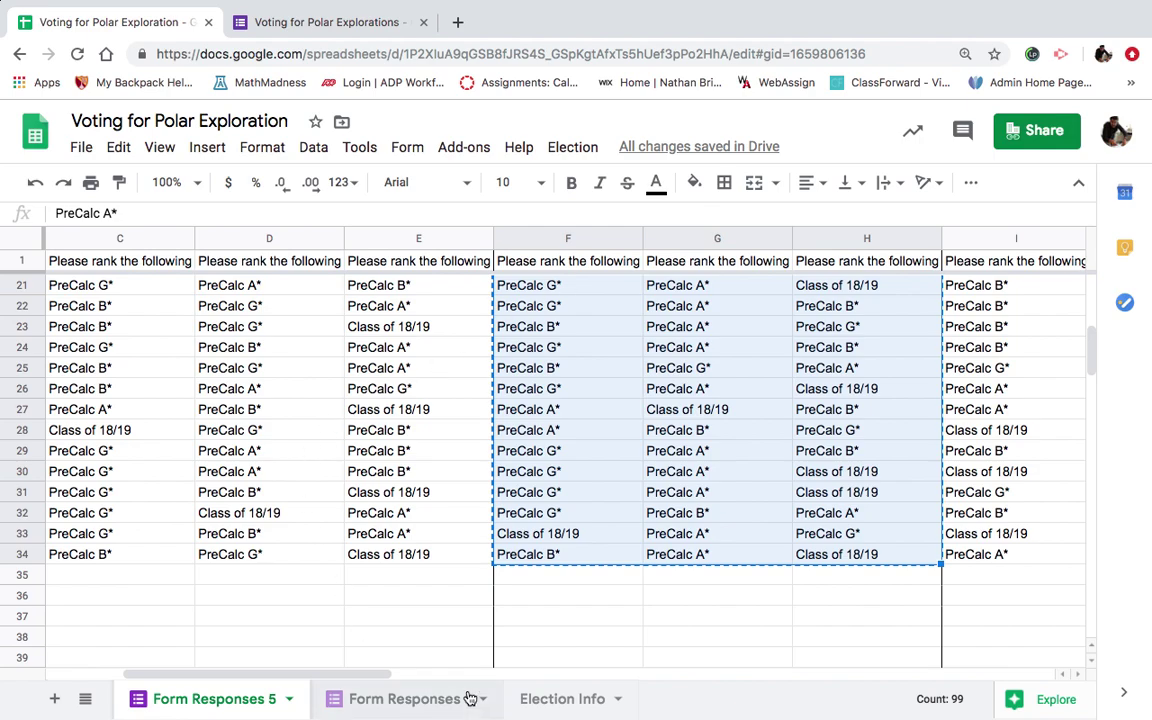
Paste those rankings at C2 of Form Responses 1, replacing the old ballots.
left_click(407, 700)
scroll(93, 345, "left", 2)
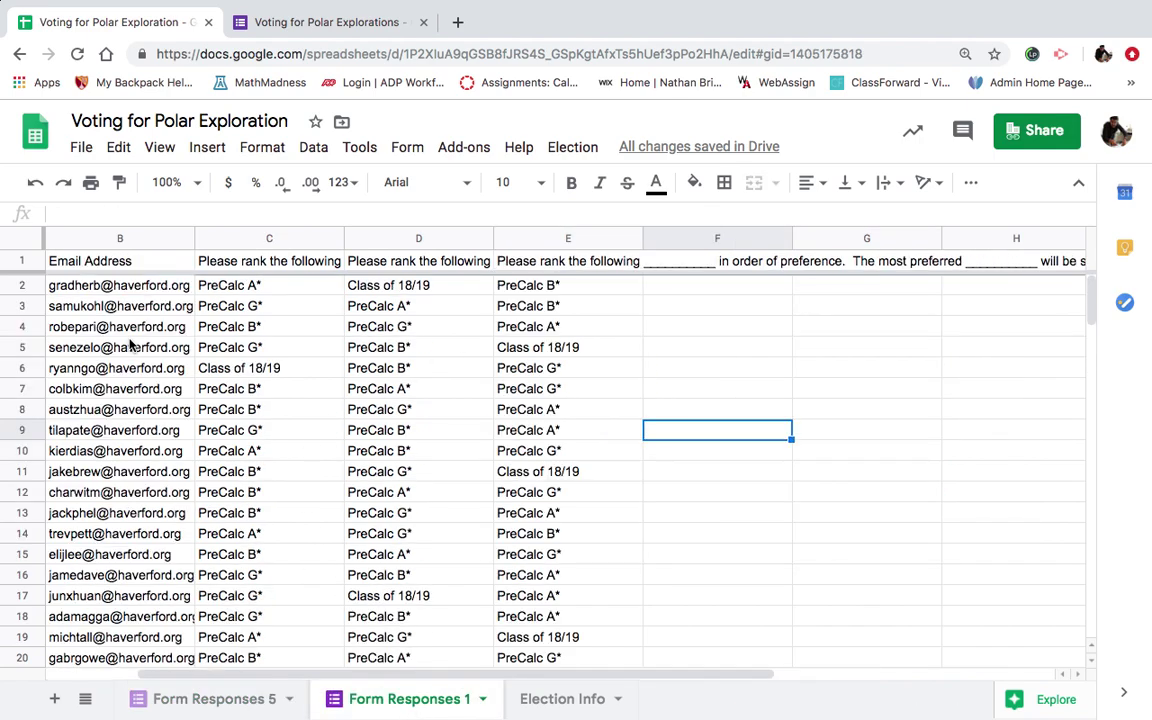
left_click(237, 290)
key("ctrl+v")
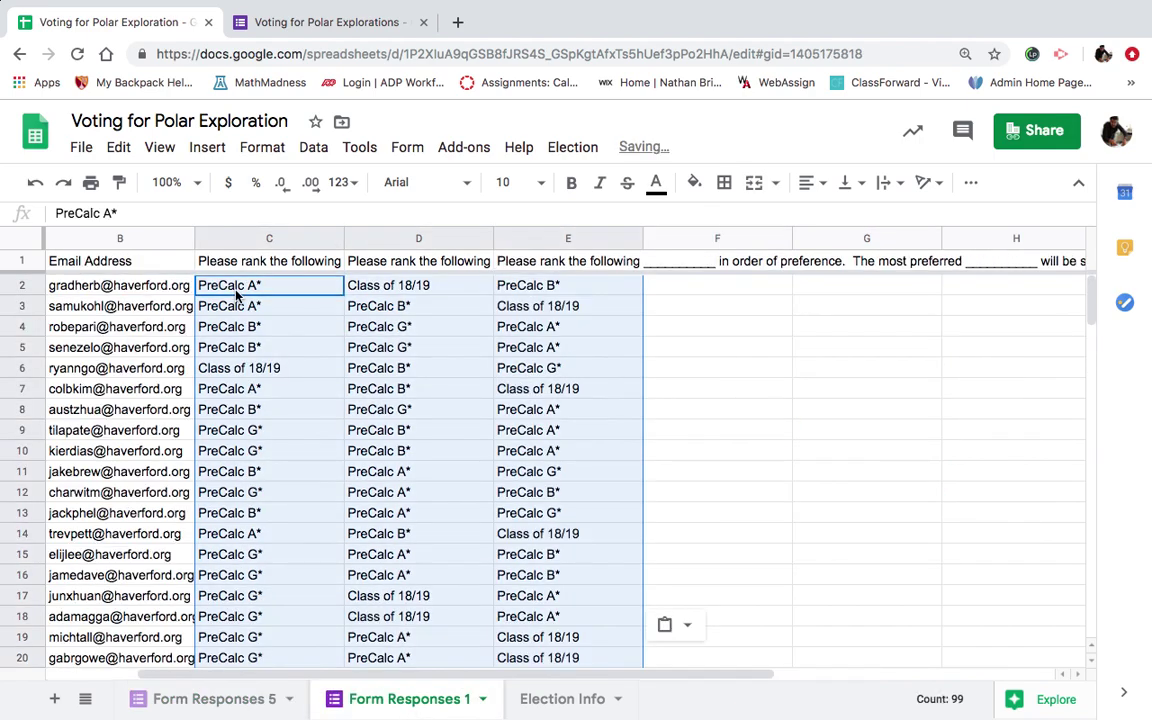
scroll(390, 370, "right", 2)
scroll(390, 370, "left", 1)
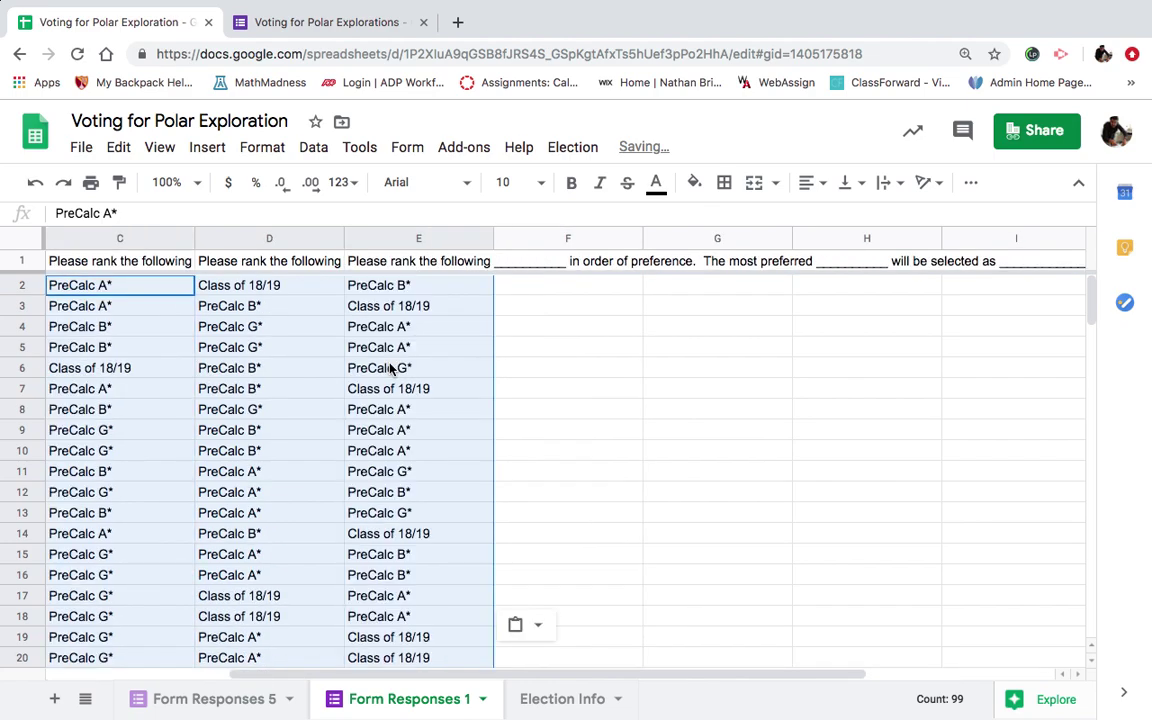
Scroll to the Spirals ranking chart in Google Forms, then return to the voting spreadsheet.
left_click(300, 22)
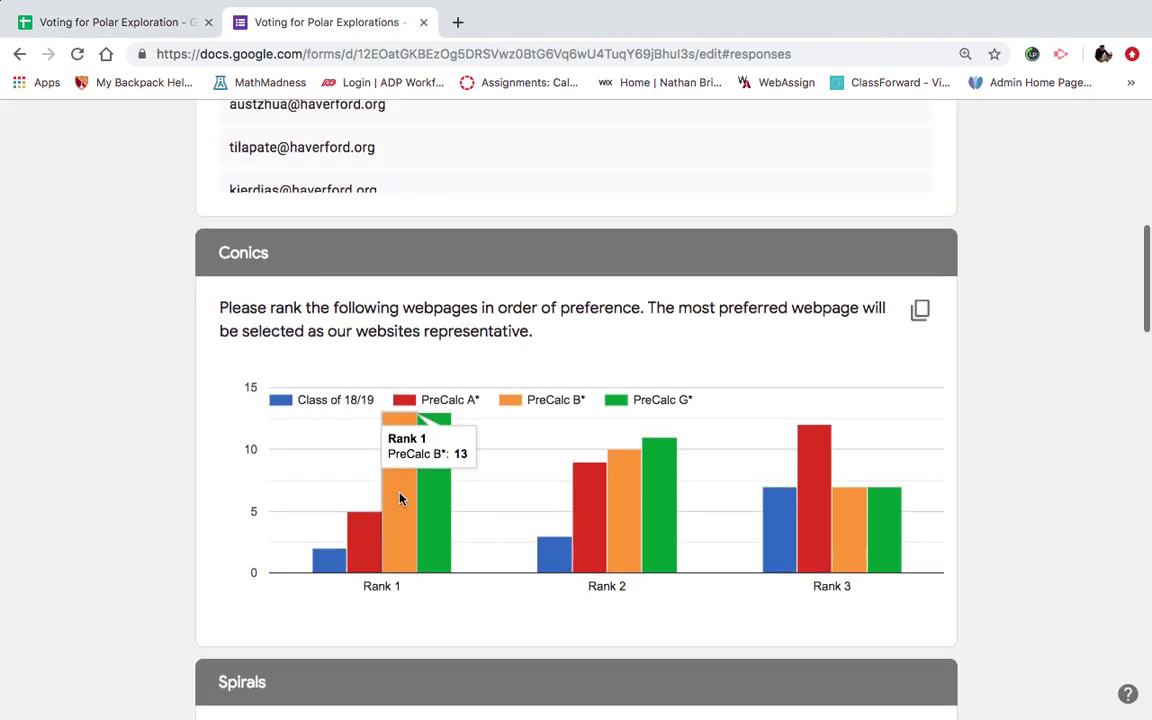
scroll(399, 499, "down", 4)
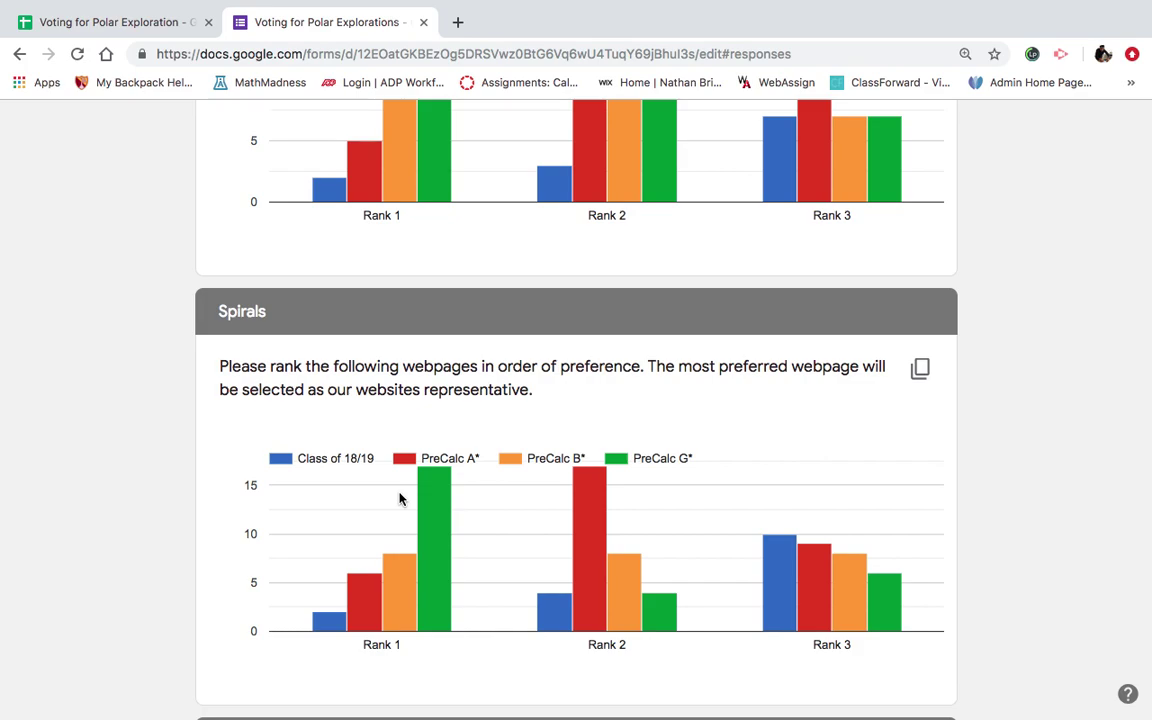
mouse_move(595, 572)
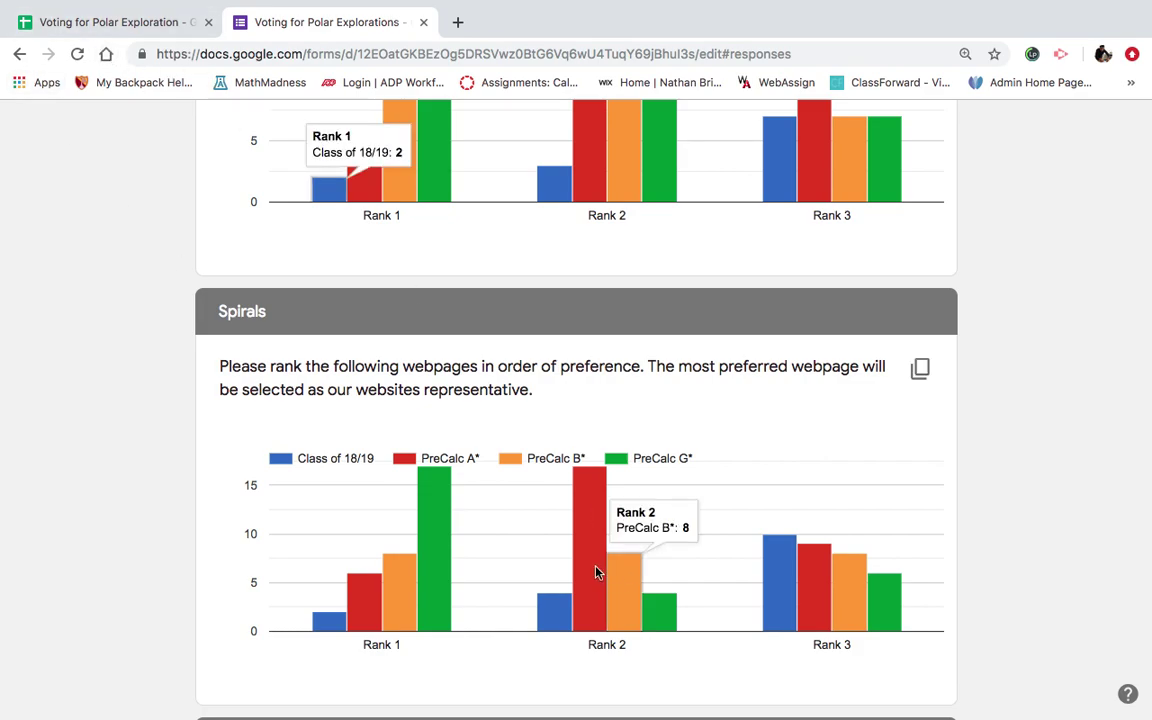
left_click(121, 22)
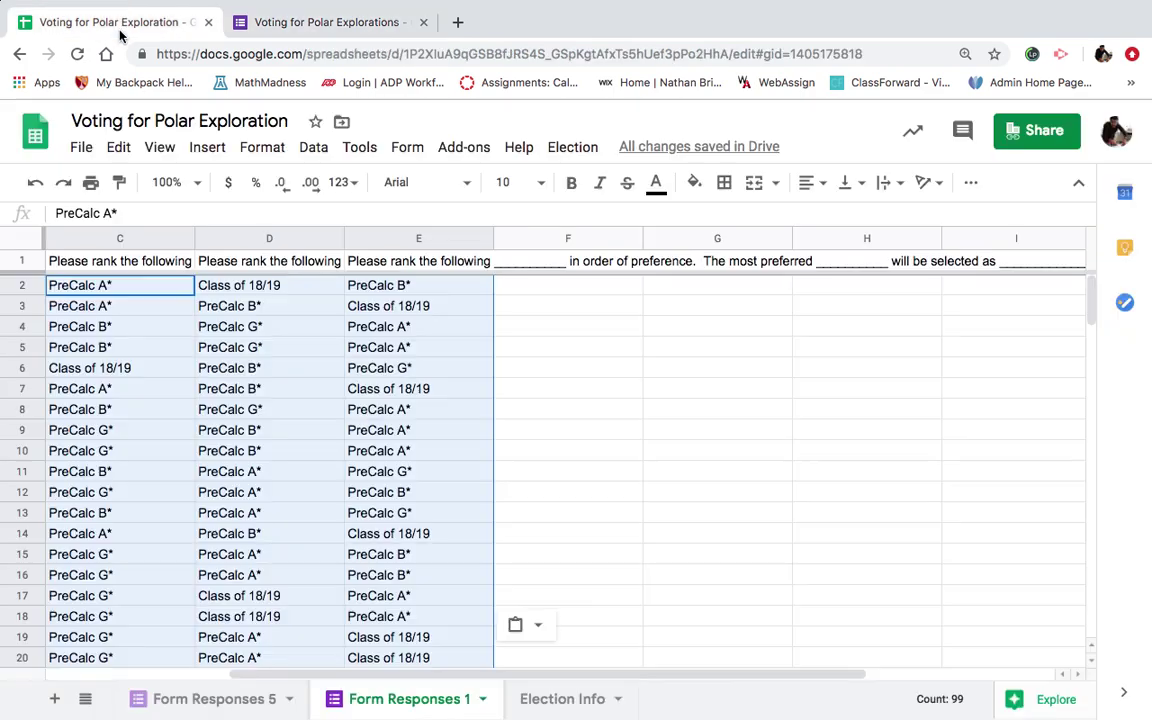
Re-tally Election Info for Spirals, giving a Round 1 of 2, 6, 8, 17 with PreCalc G* winning.
left_click(536, 700)
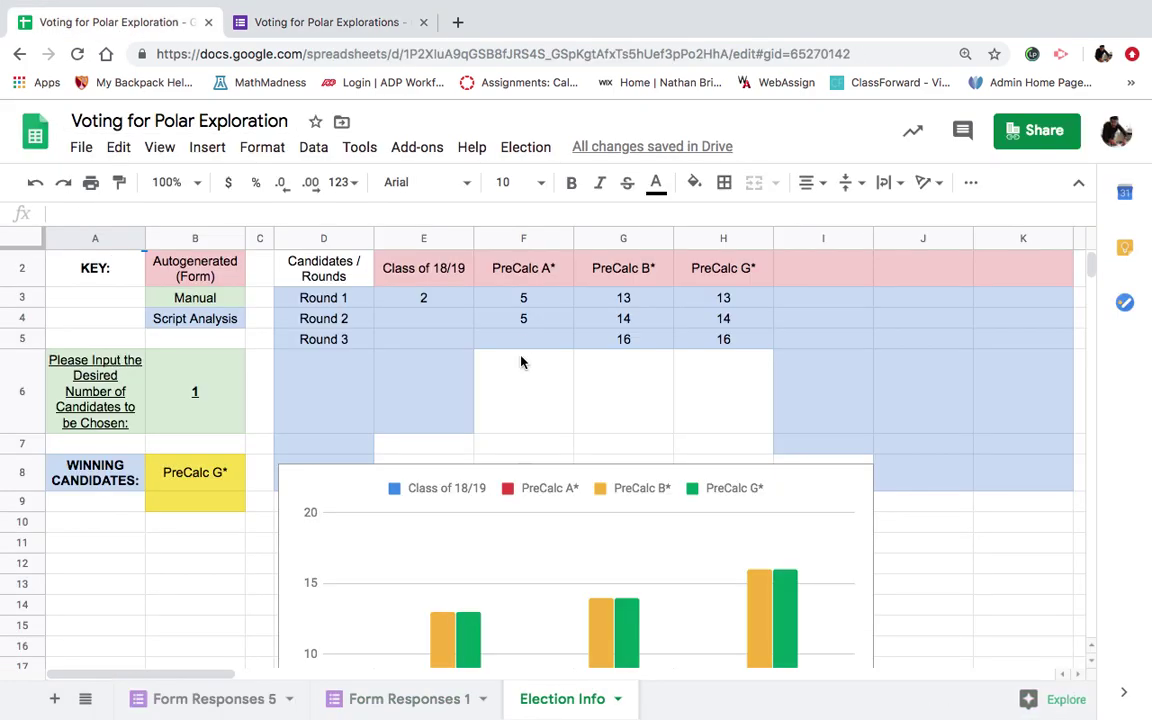
left_click(525, 150)
left_click(541, 186)
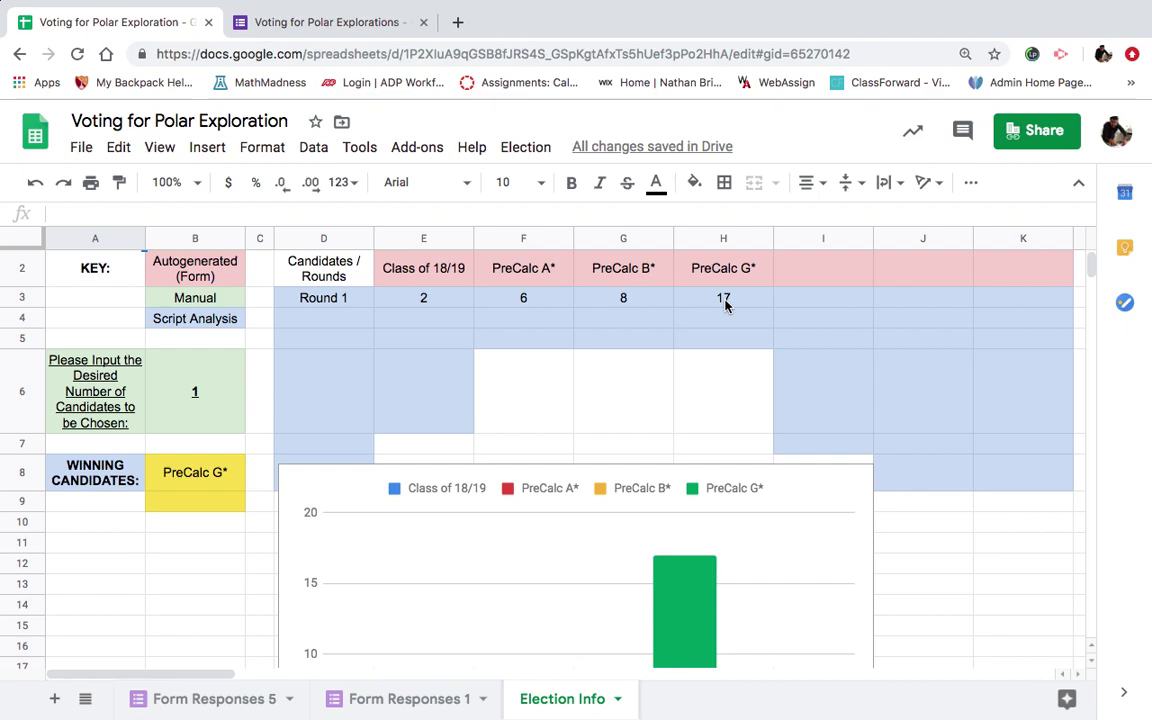
Select and copy rankings I2:K34 on Form Responses 5.
left_click(243, 702)
scroll(707, 556, "right", 3)
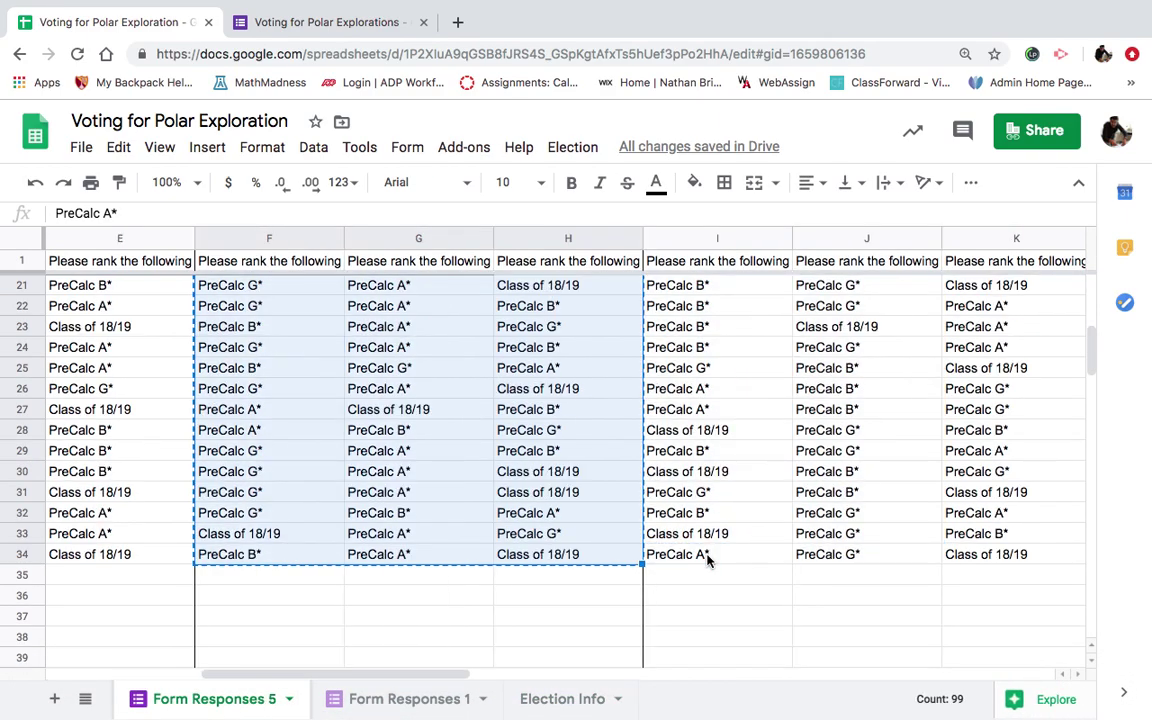
scroll(707, 560, "right", 1)
scroll(707, 560, "up", 6)
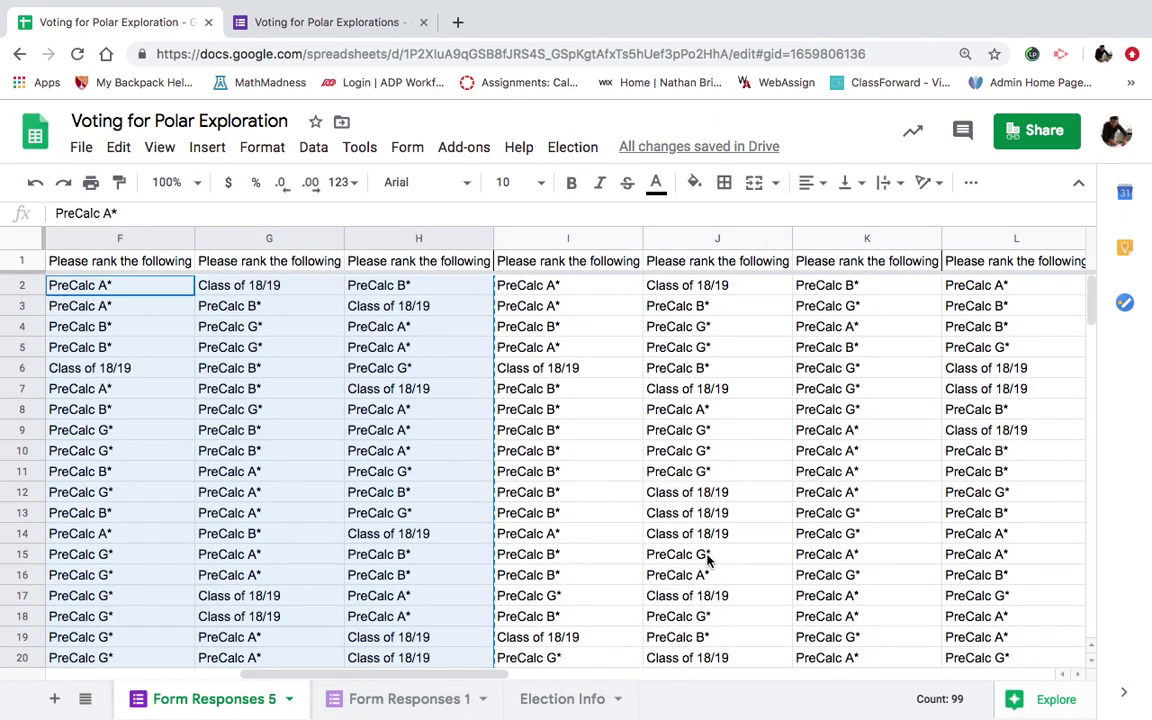
left_click(586, 290)
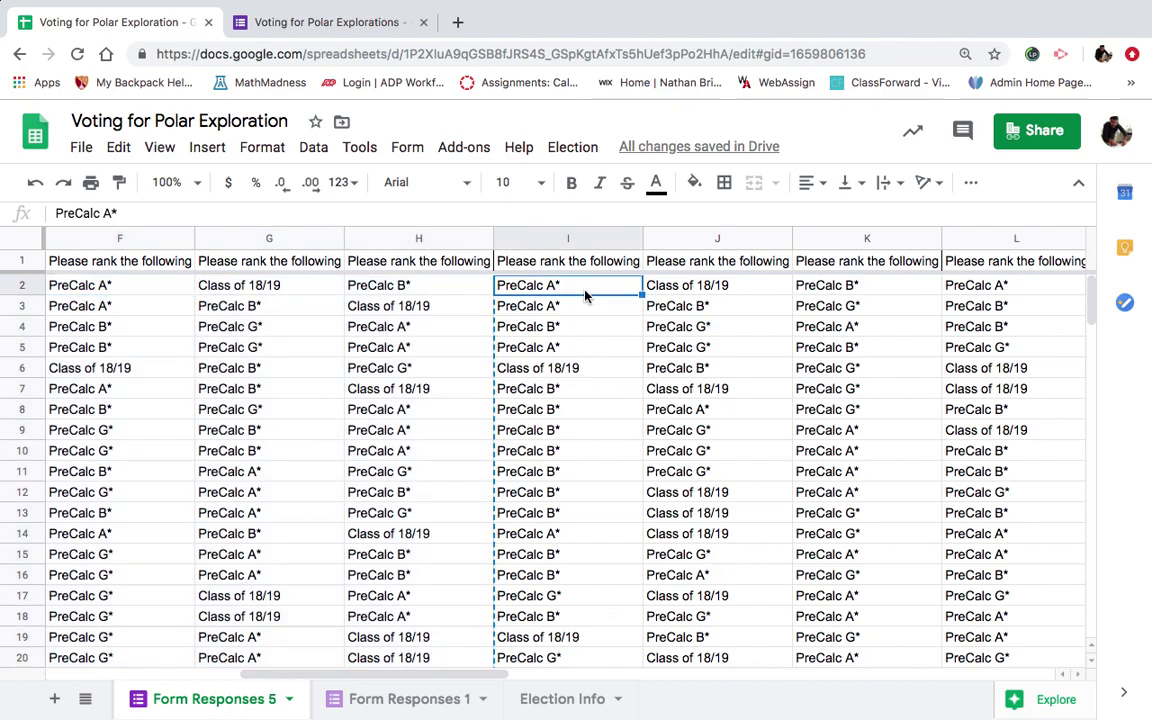
left_click_drag(586, 290, 860, 616)
key("ctrl+c")
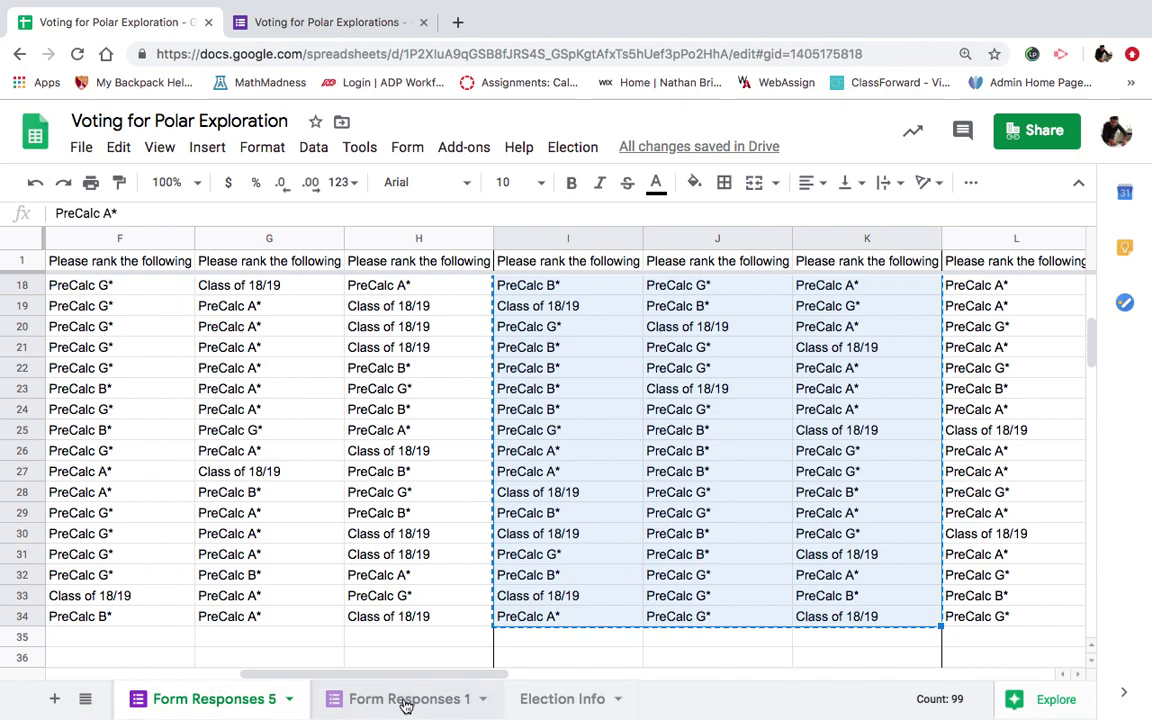
Paste them at C2 of Form Responses 1 and view the Circles and Lines response chart.
left_click(405, 700)
left_click(112, 290)
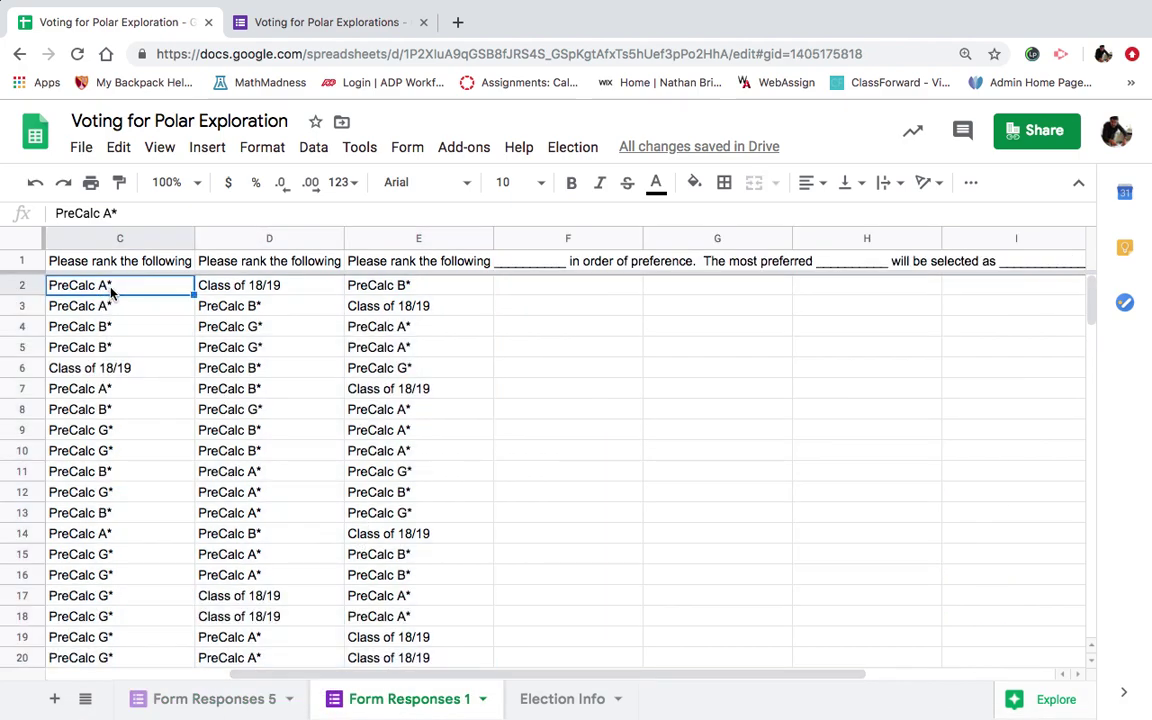
key("ctrl+v")
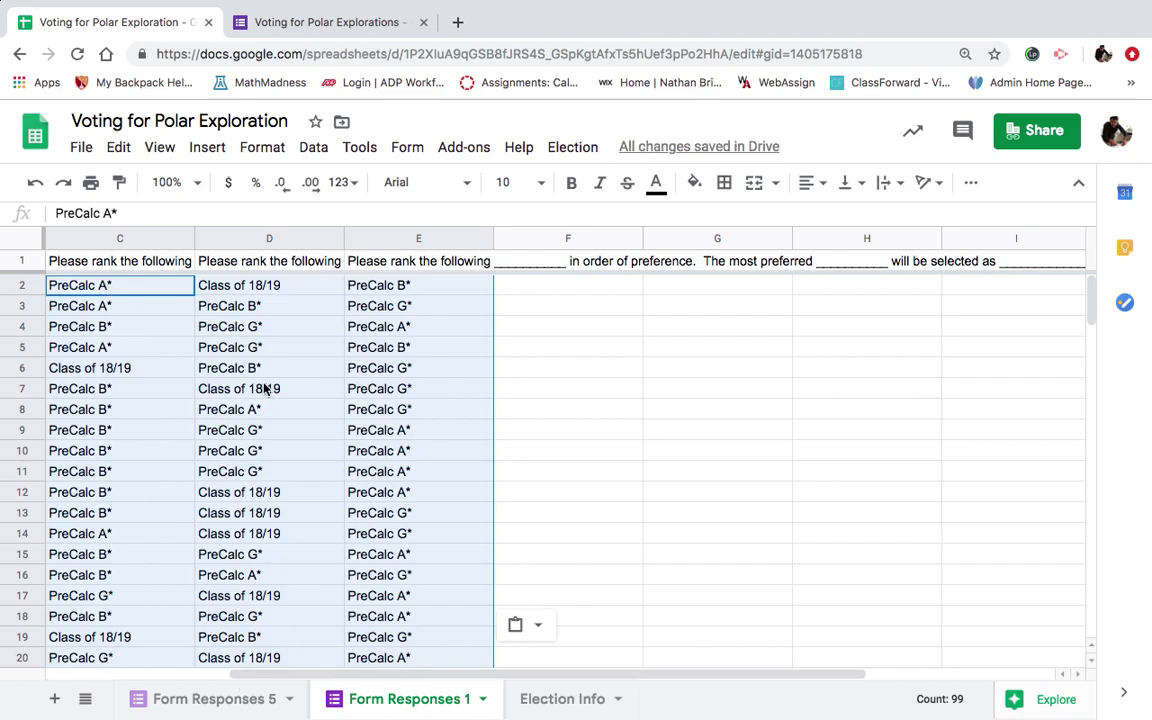
left_click(330, 21)
scroll(362, 442, "down", 3)
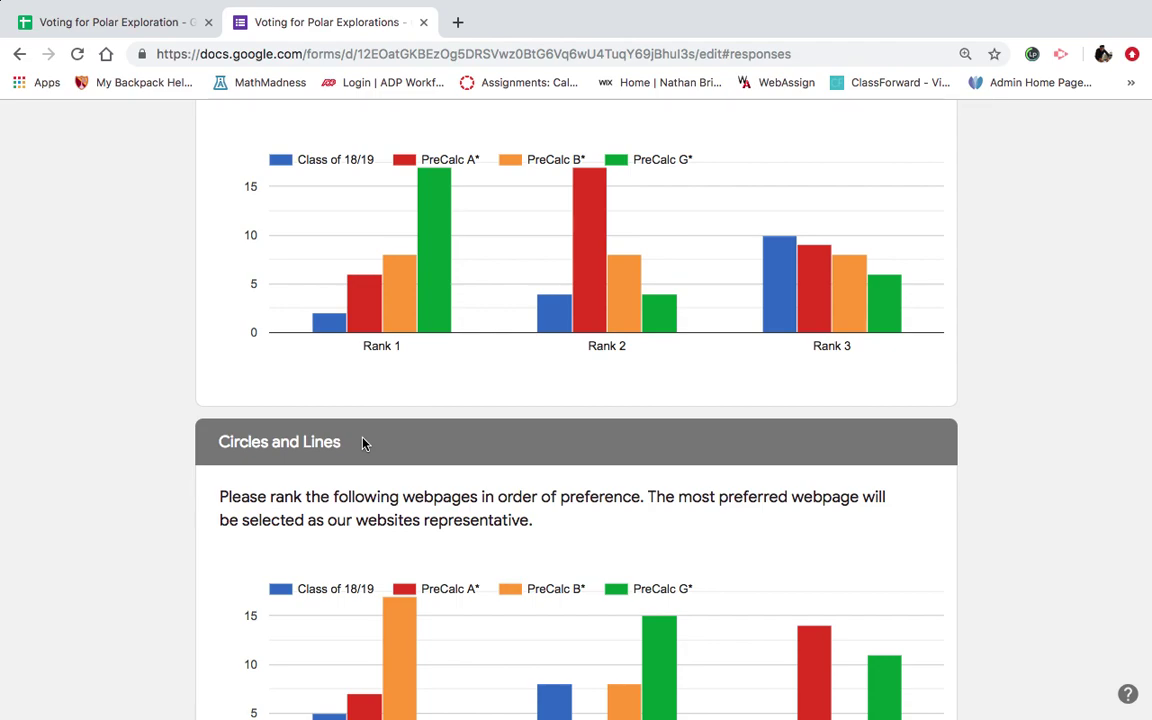
Tally ballots on Election Info, giving a Round 1 of 5, 7, 17, 4 with PreCalc B* winning.
left_click(100, 61)
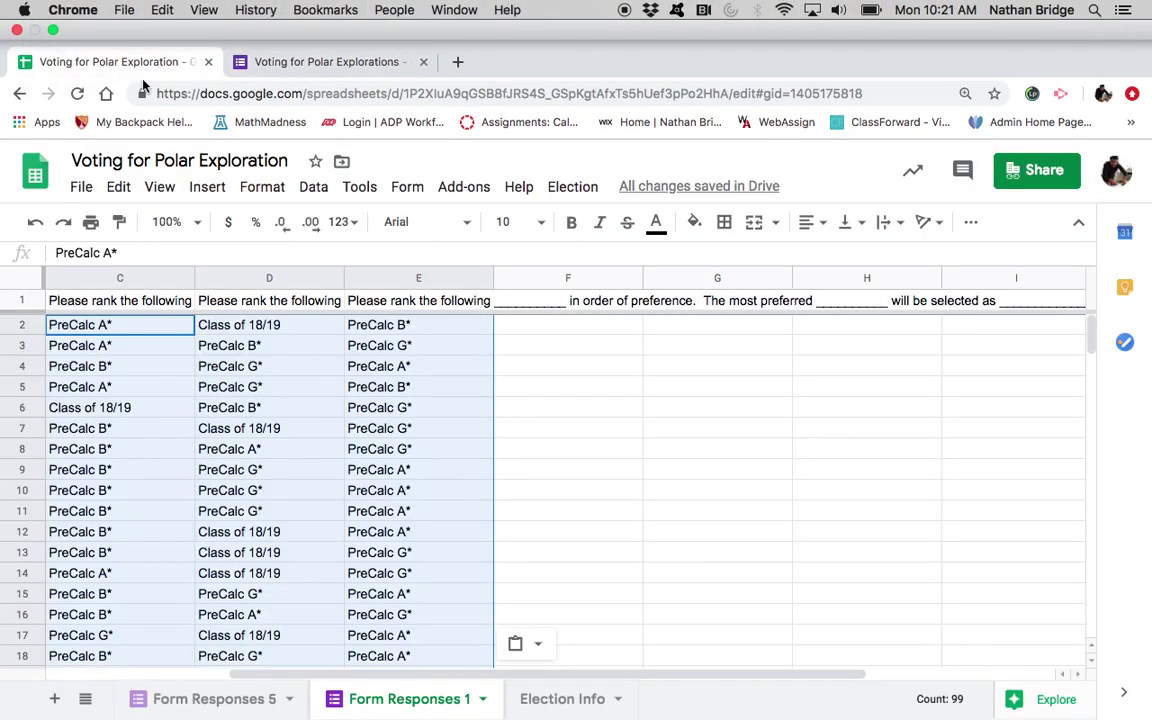
left_click(555, 699)
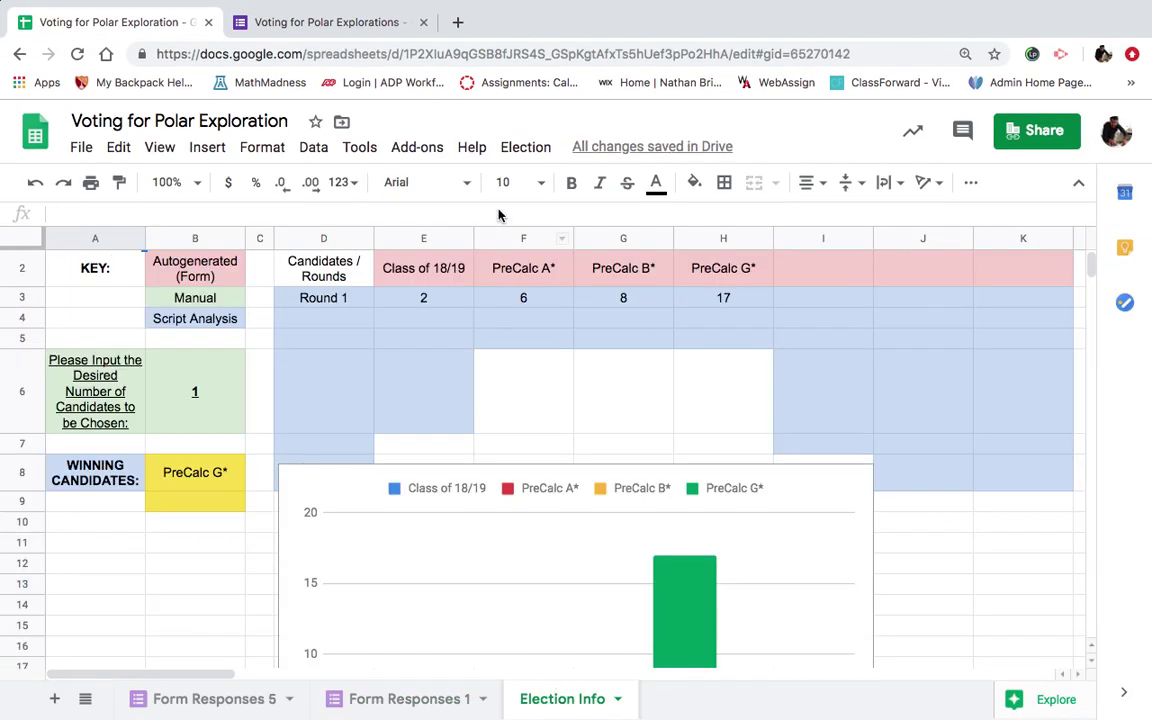
left_click(525, 147)
left_click(557, 183)
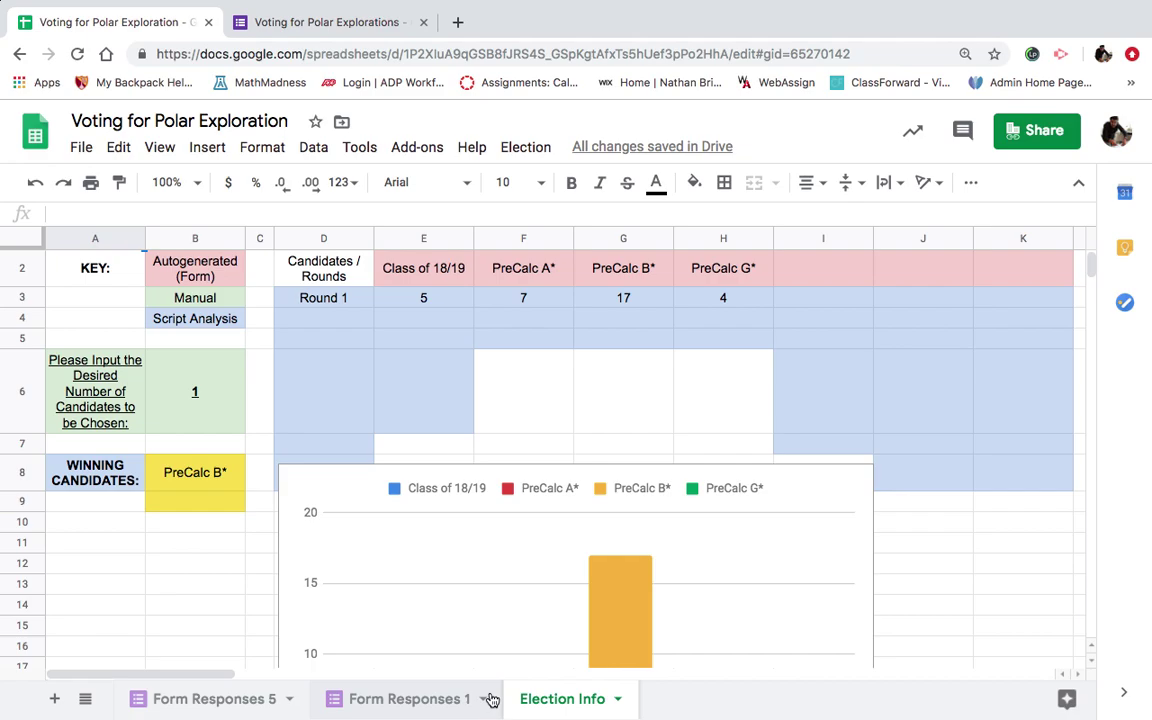
Select and copy rankings L2:N34 on Form Responses 5.
left_click(257, 699)
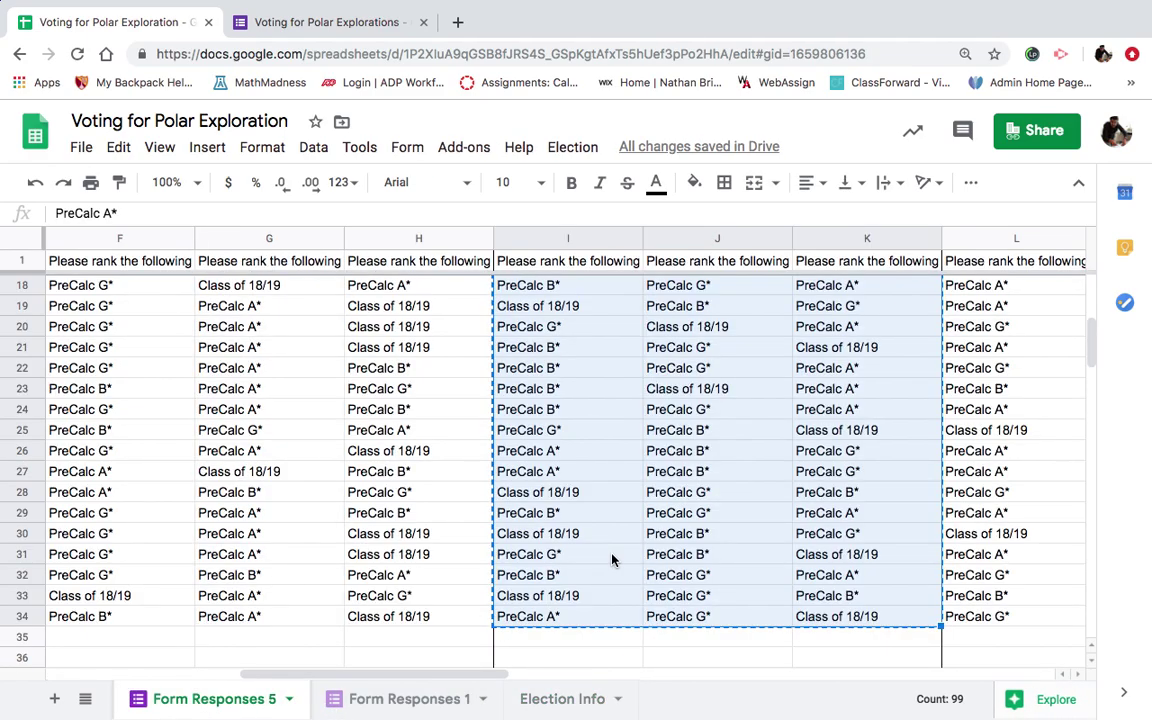
scroll(612, 560, "right", 4)
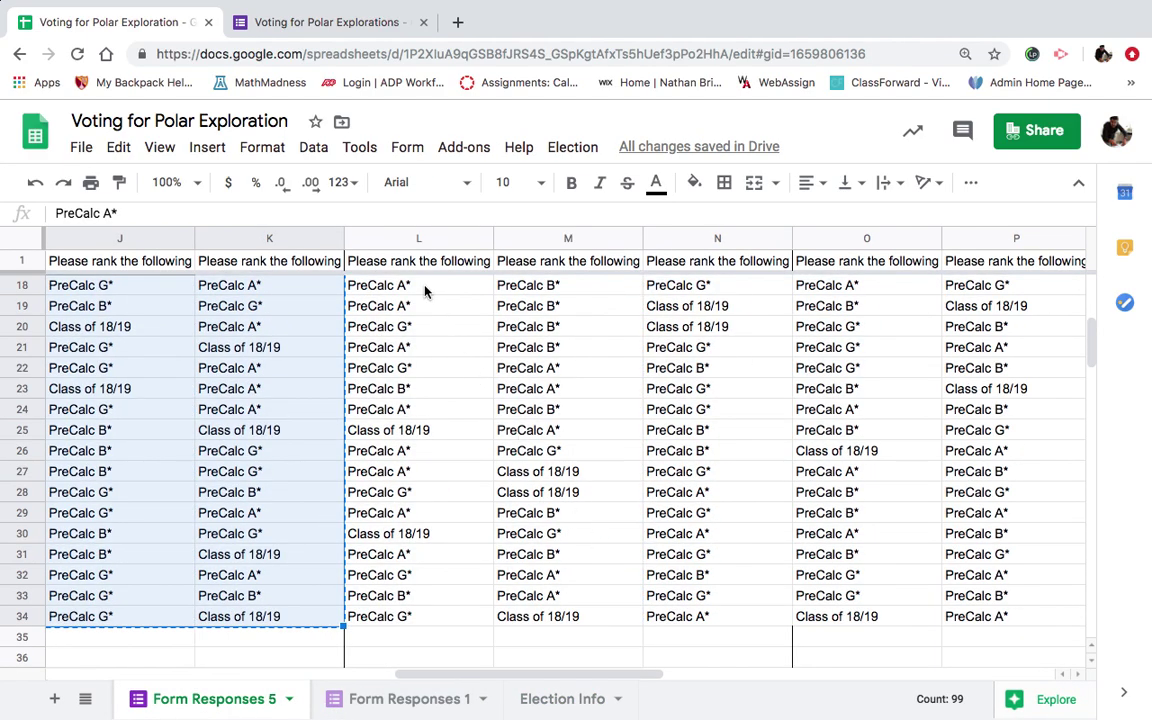
scroll(424, 290, "up", 5)
left_click_drag(424, 290, 700, 620)
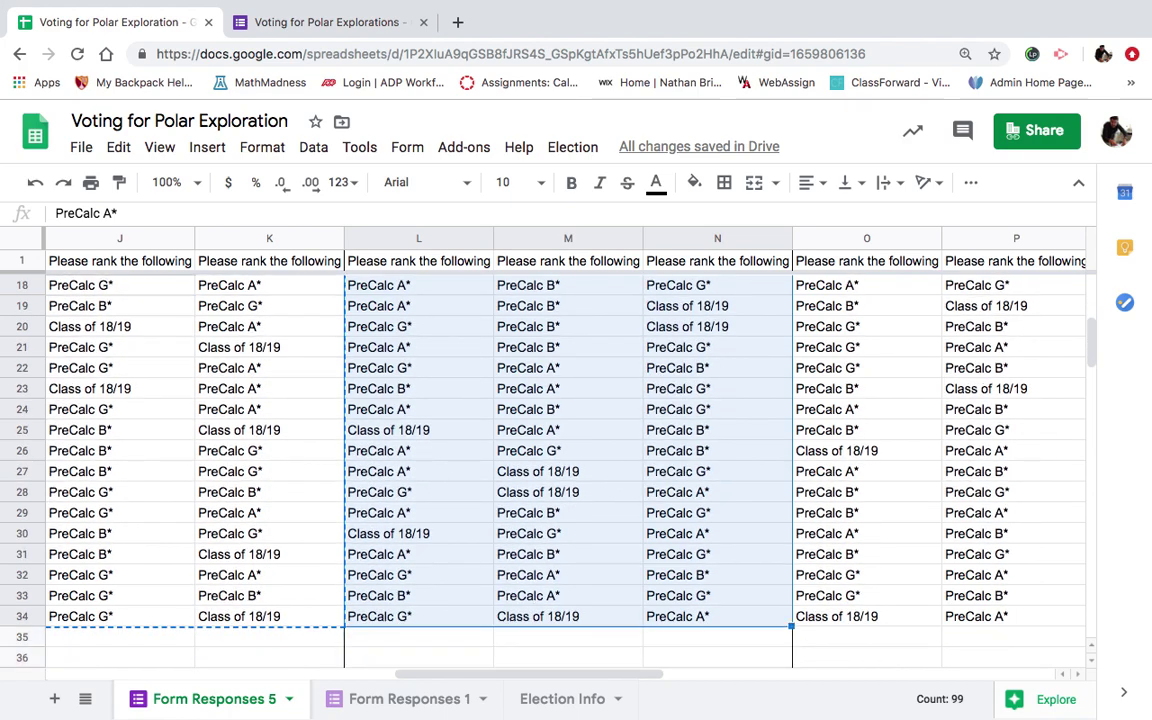
Paste them at C2 of Form Responses 1 and return to Election Info.
left_click(398, 697)
left_click(128, 295)
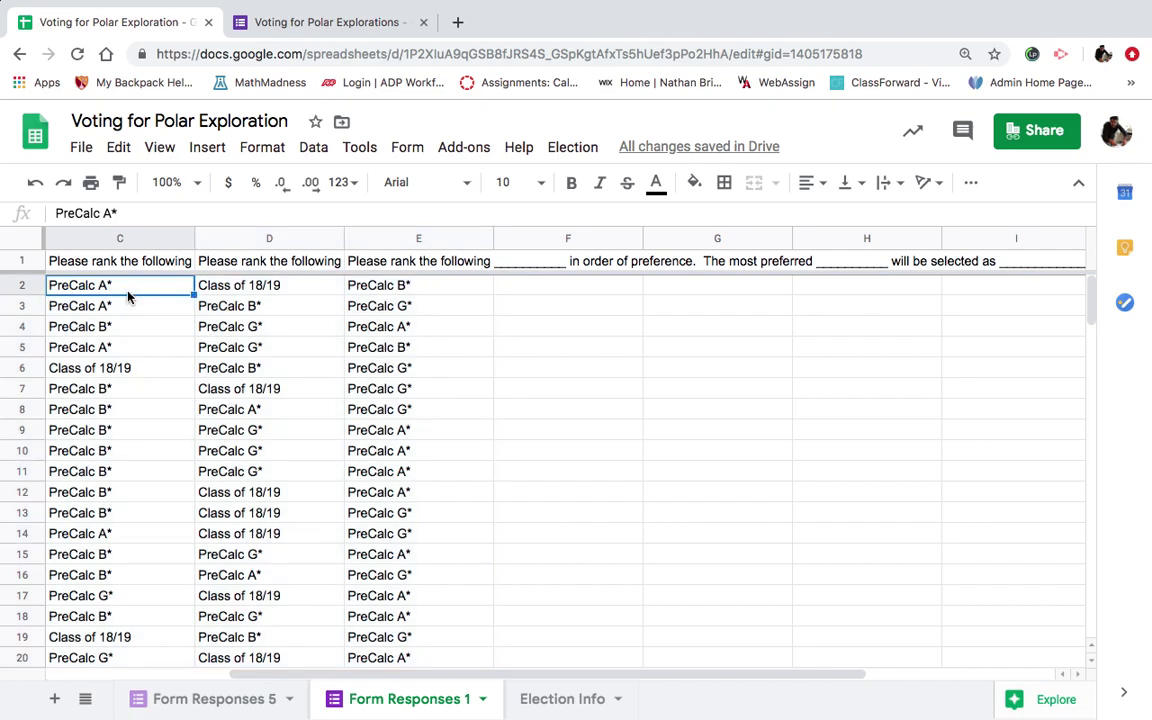
key("ctrl+v")
left_click(545, 697)
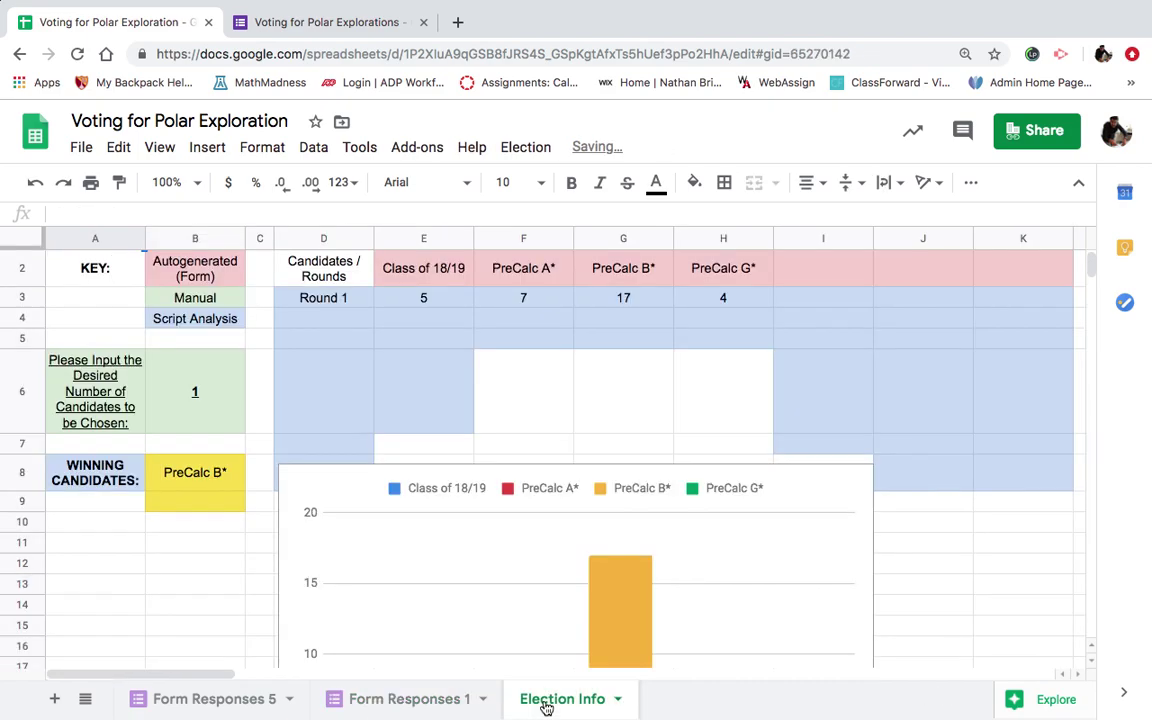
left_click(340, 22)
scroll(501, 494, "down", 5)
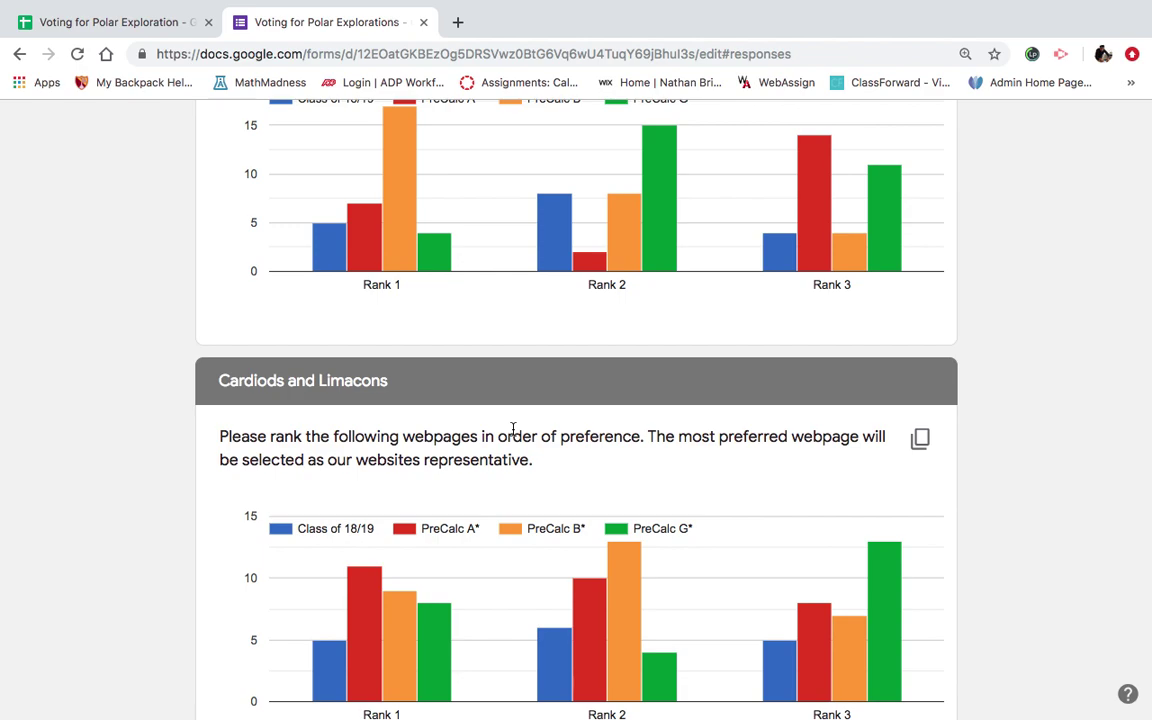
Run Election > Tally Ballots, ending in three rounds with PreCalc A* winning 16 to 14.
left_click(95, 22)
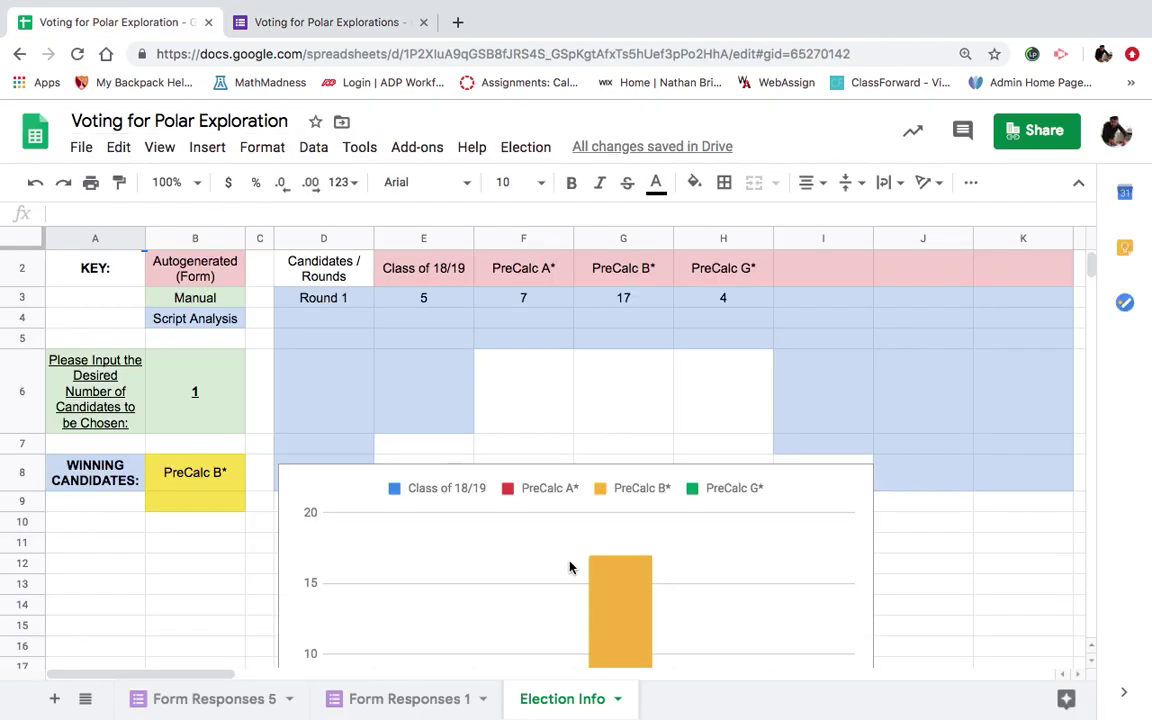
left_click(516, 147)
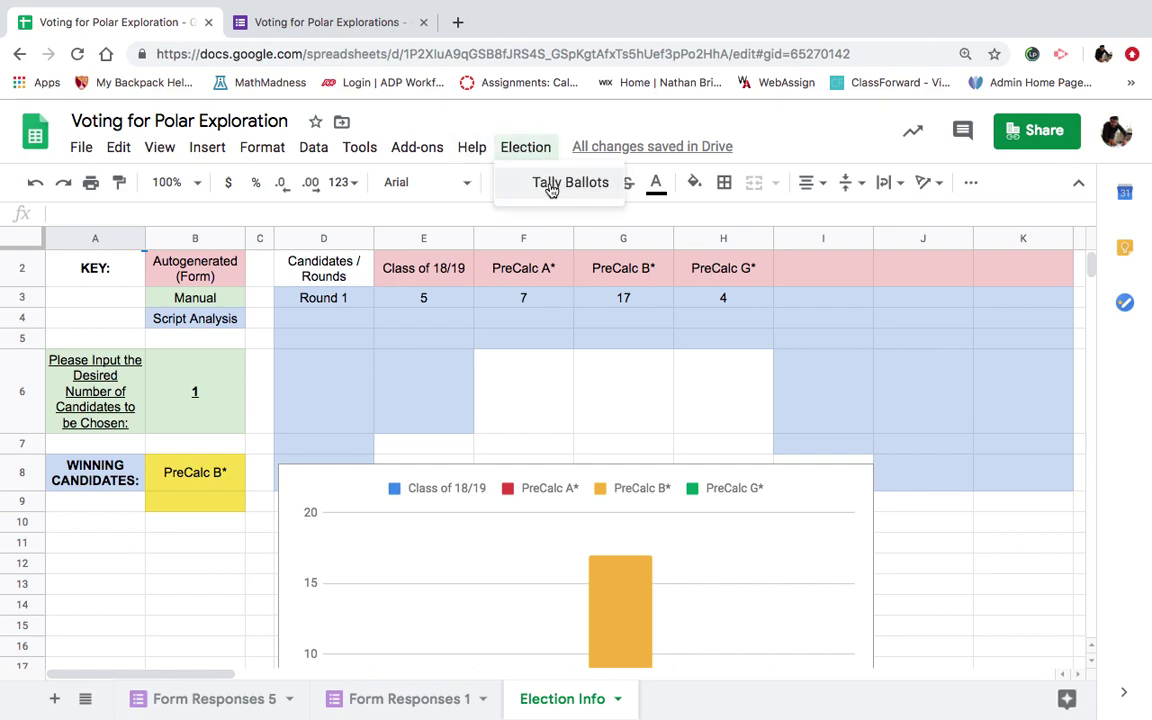
left_click(550, 190)
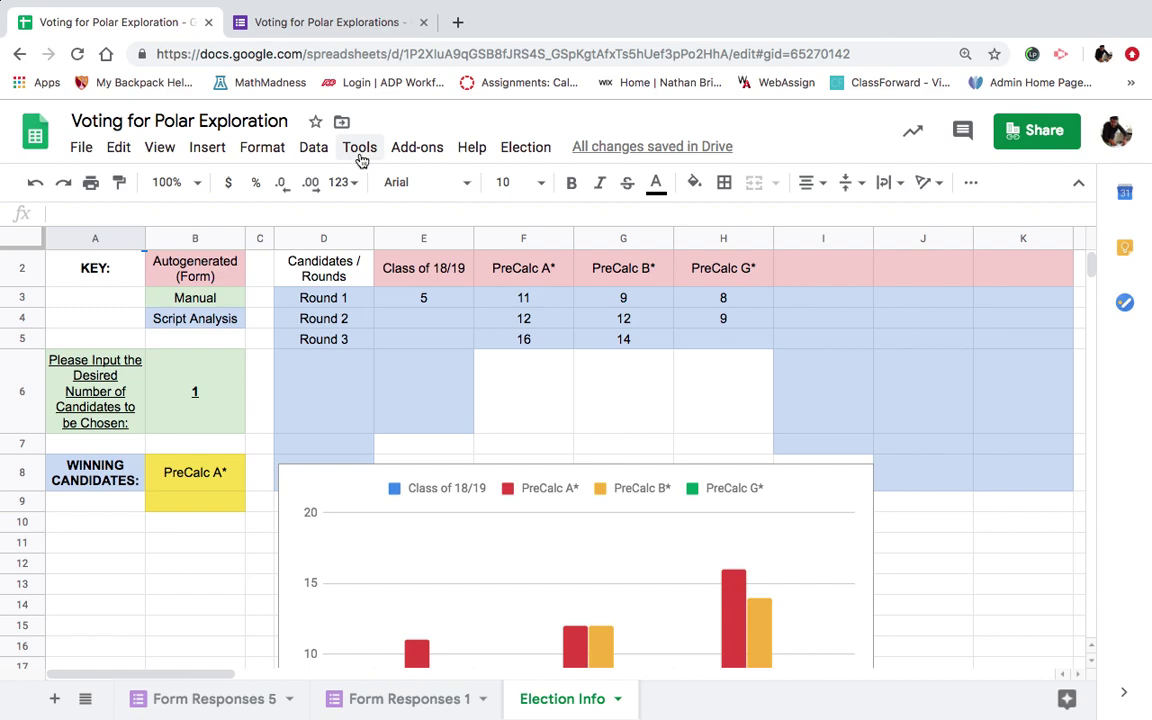
Select and copy the rankings in columns O–Q of Form Responses 5.
left_click(244, 704)
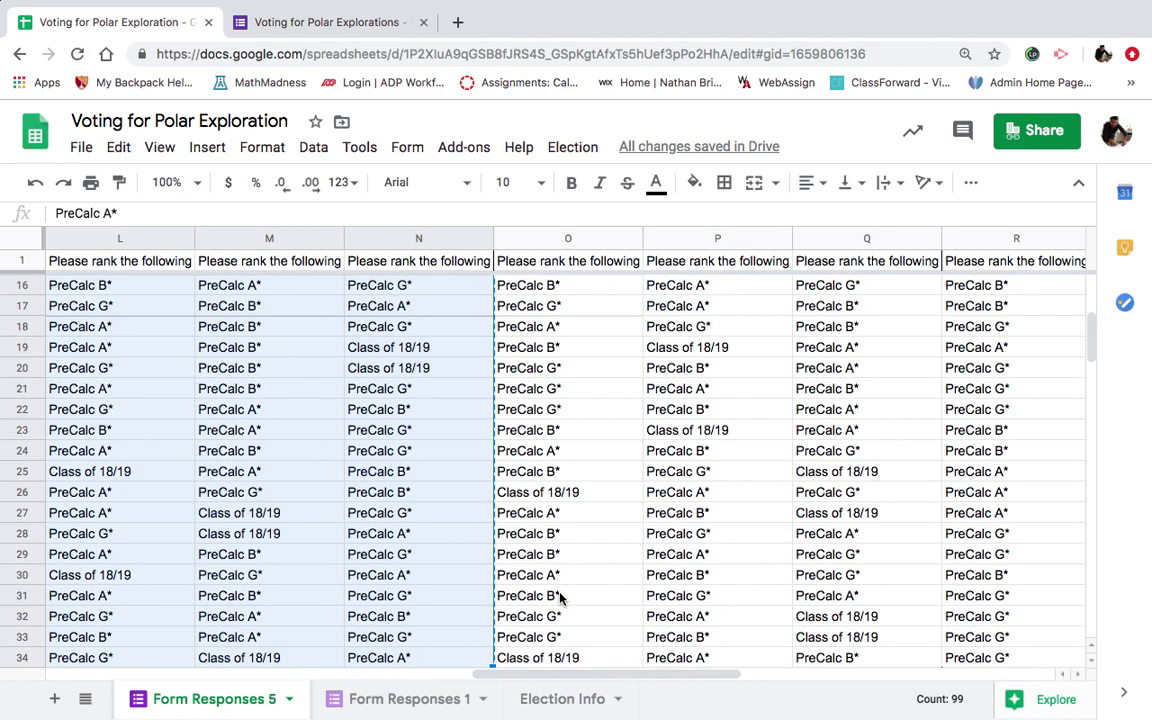
scroll(560, 597, "up", 5)
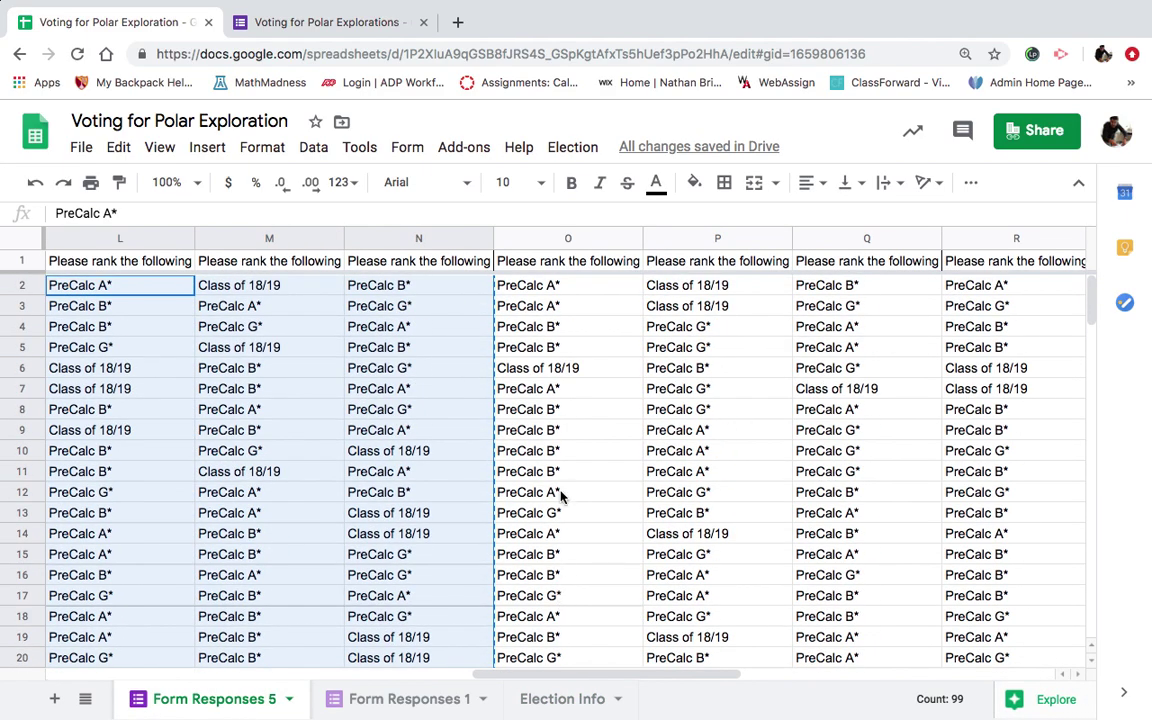
left_click_drag(565, 290, 860, 580)
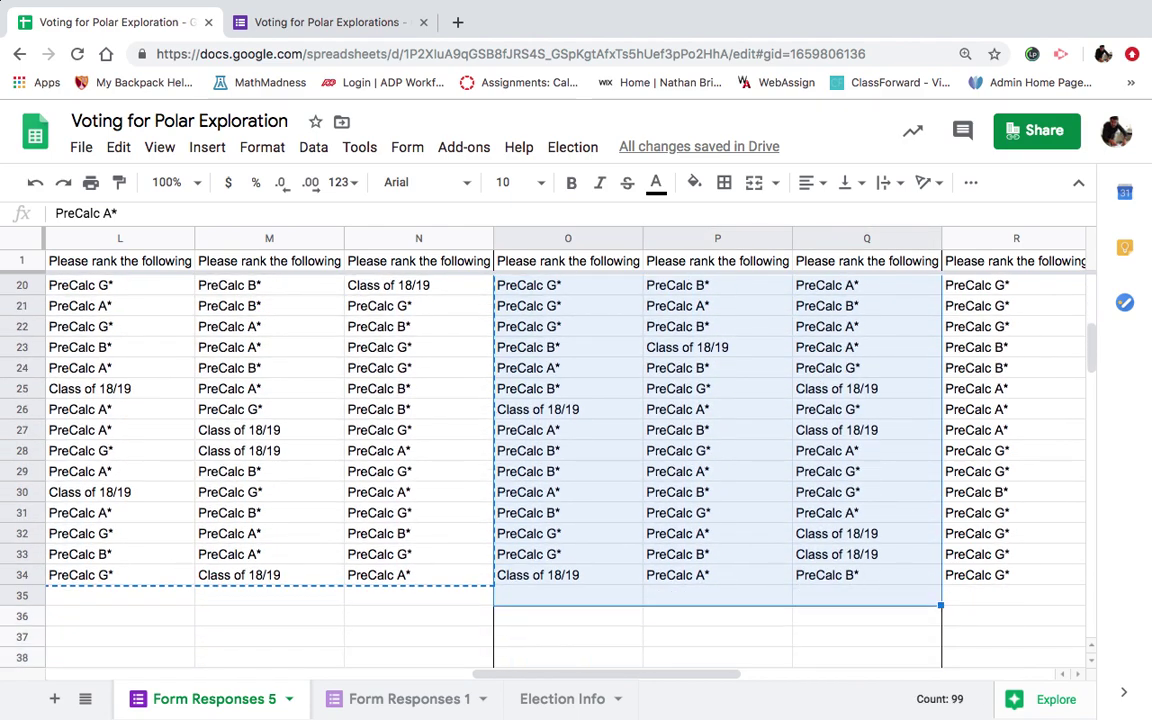
key("super+c")
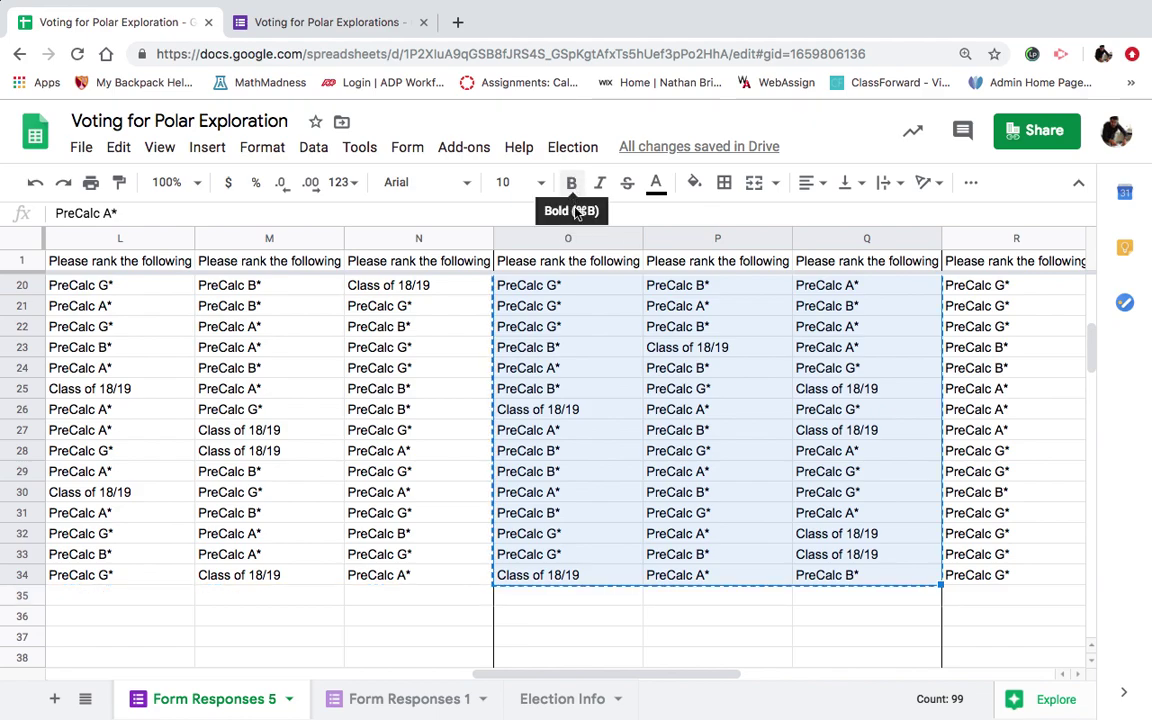
scroll(625, 373, "up", 6)
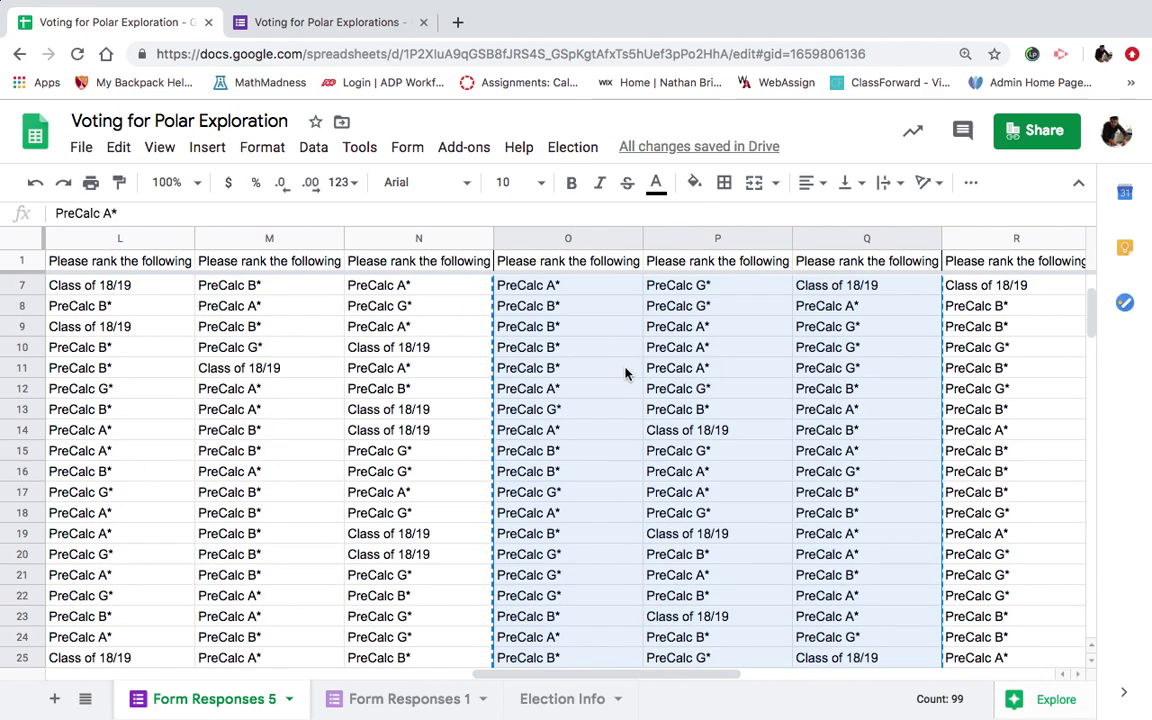
Paste them at C2 of Form Responses 1, then return to Election Info.
left_click(400, 699)
left_click(150, 288)
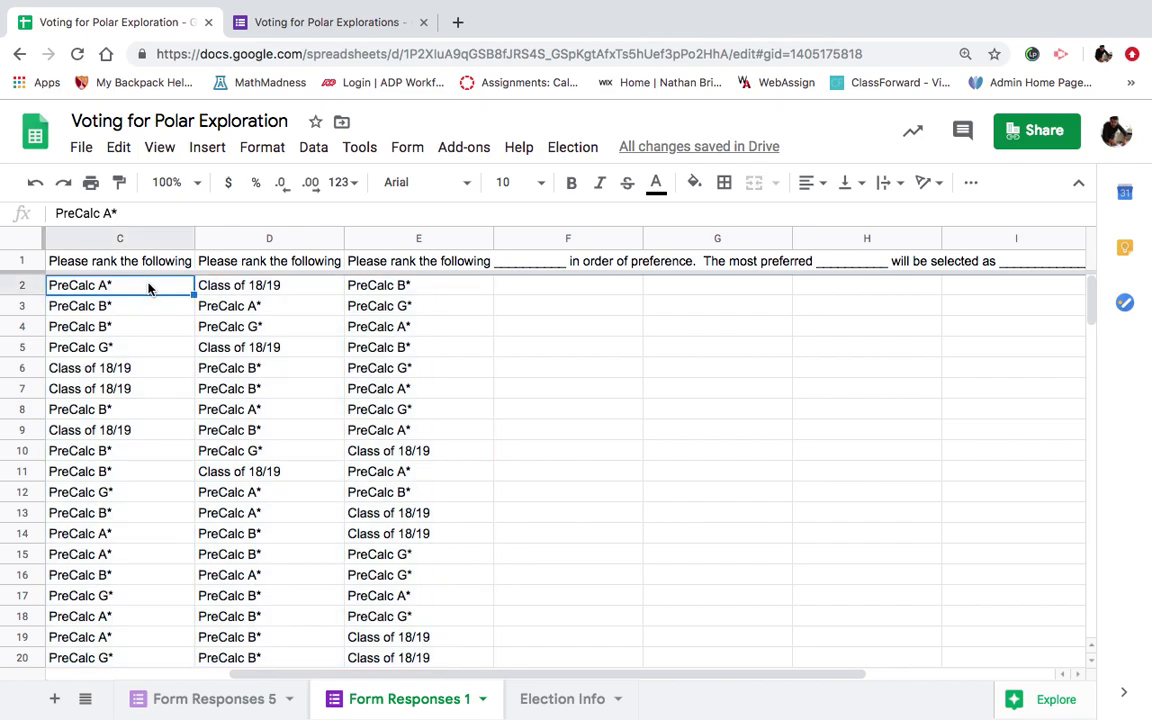
key("super+v")
left_click(632, 453)
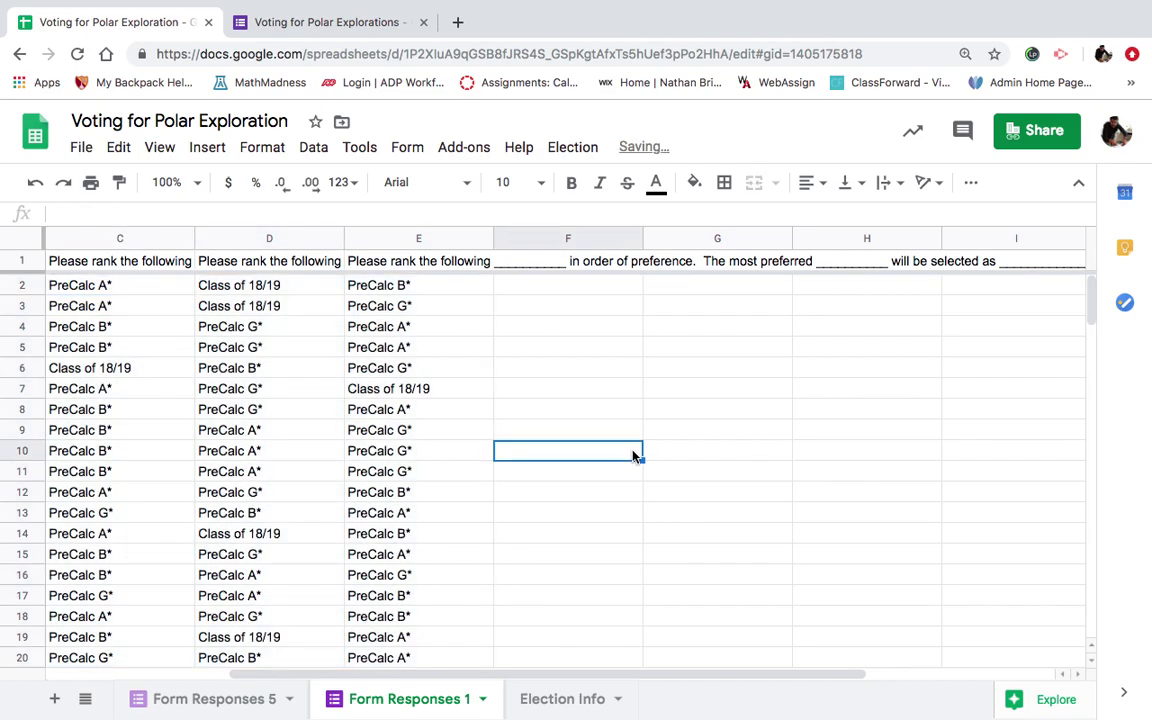
left_click(555, 704)
Scroll the Forms response charts down to the More Polar Curves ranking chart.
left_click(300, 24)
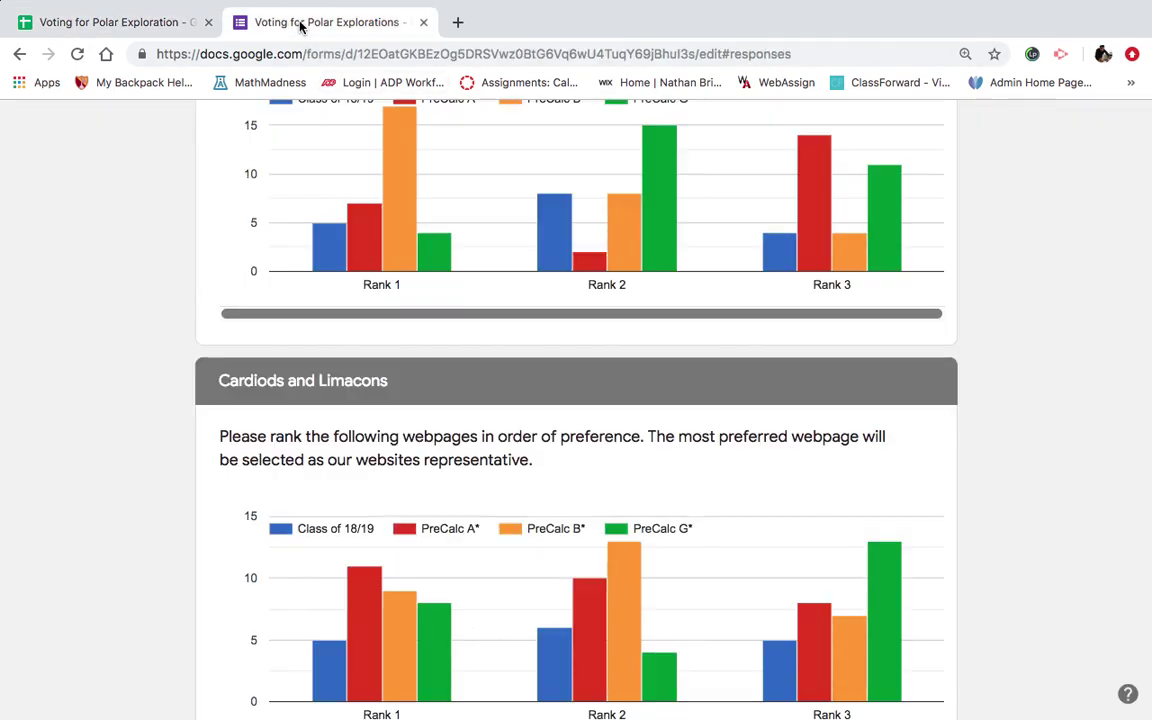
scroll(167, 532, "down", 4)
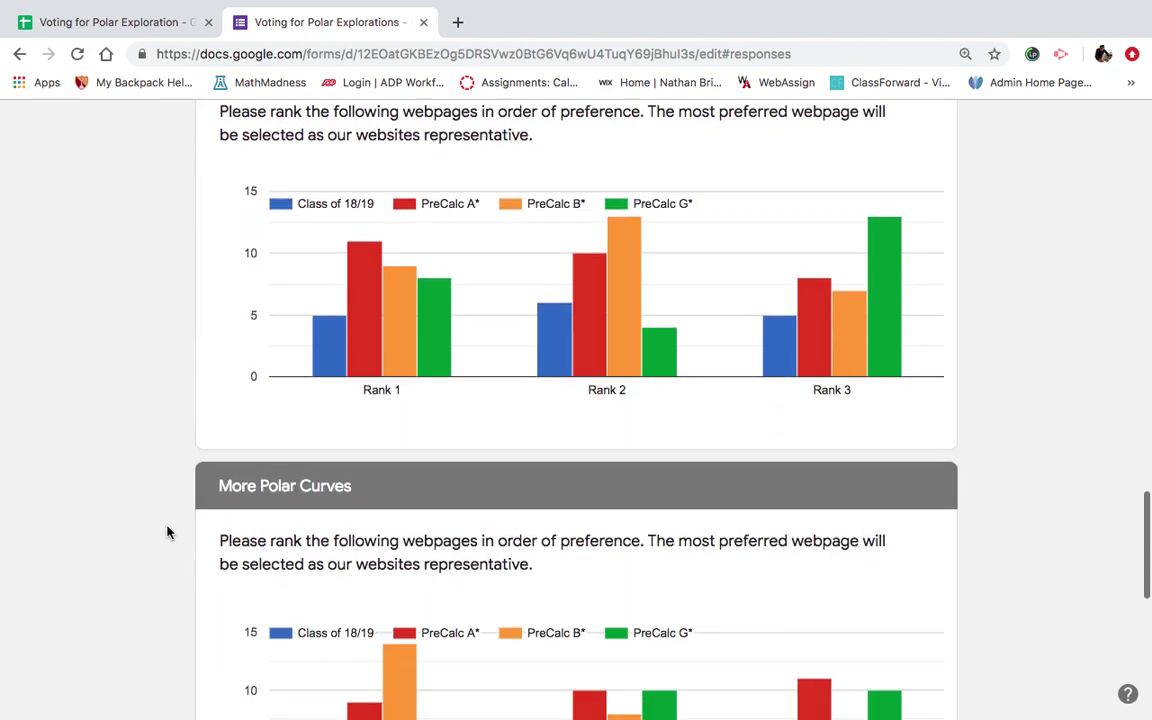
scroll(167, 532, "down", 2)
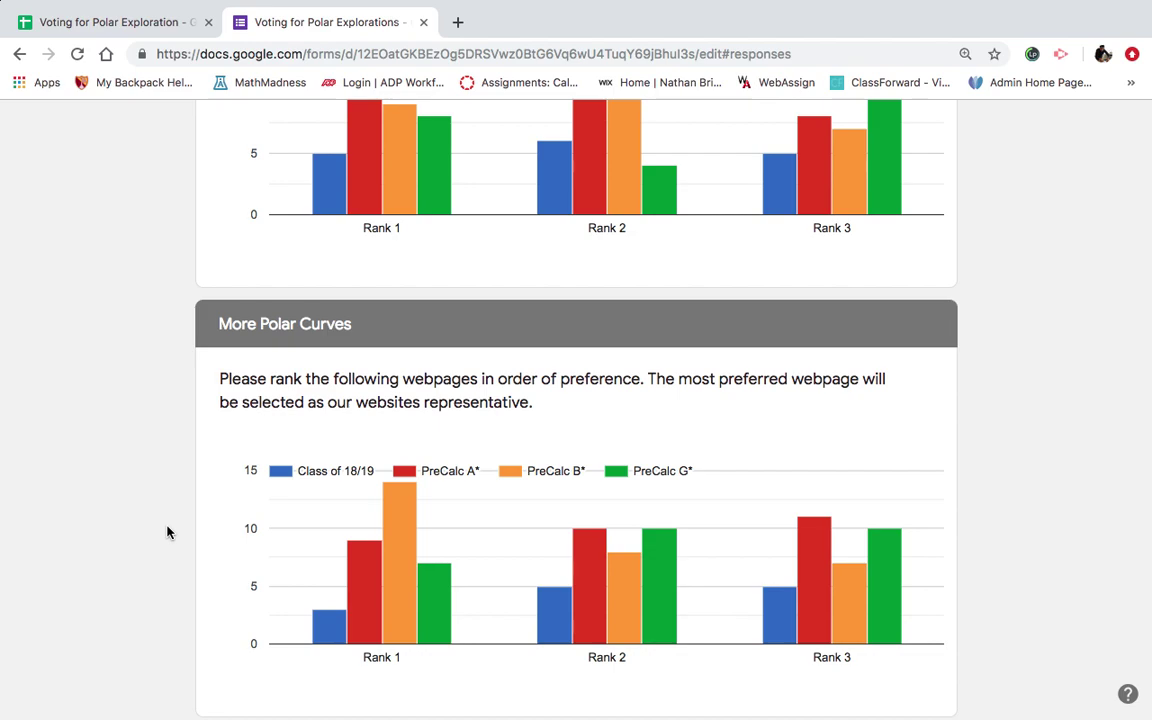
scroll(167, 532, "down", 4)
scroll(167, 532, "up", 5)
scroll(167, 532, "down", 1)
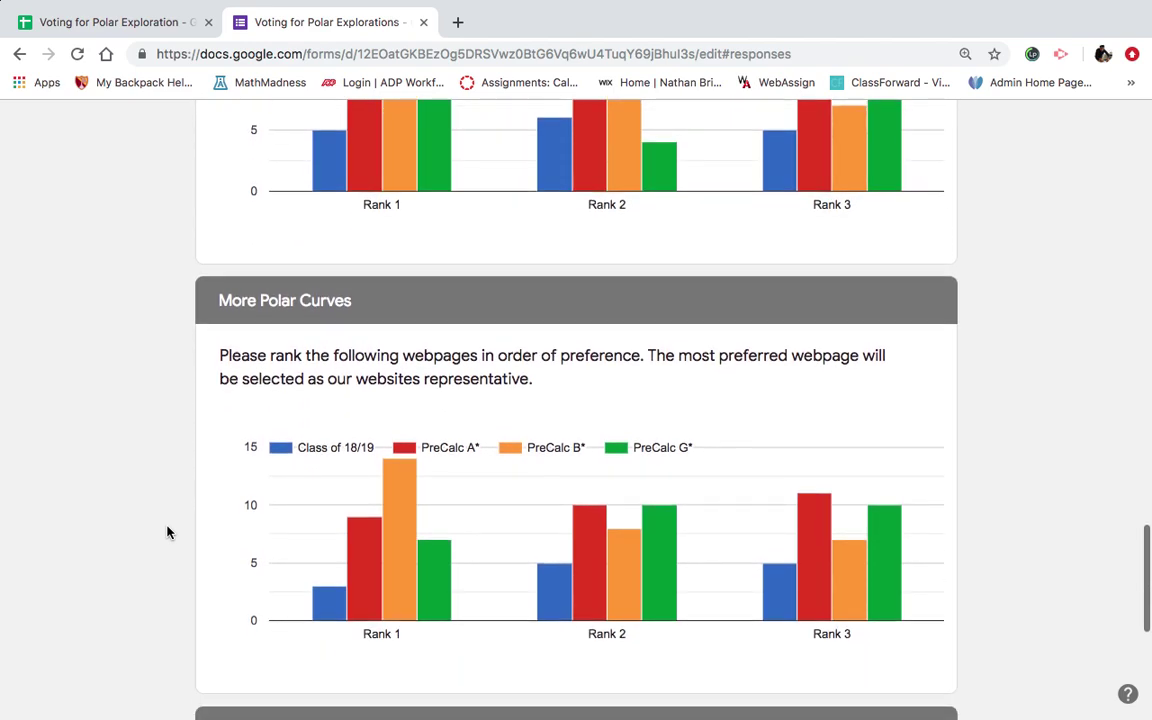
Tally the More Polar Curves ballots: two rounds, with PreCalc B* winning 15 to 11.
left_click(110, 28)
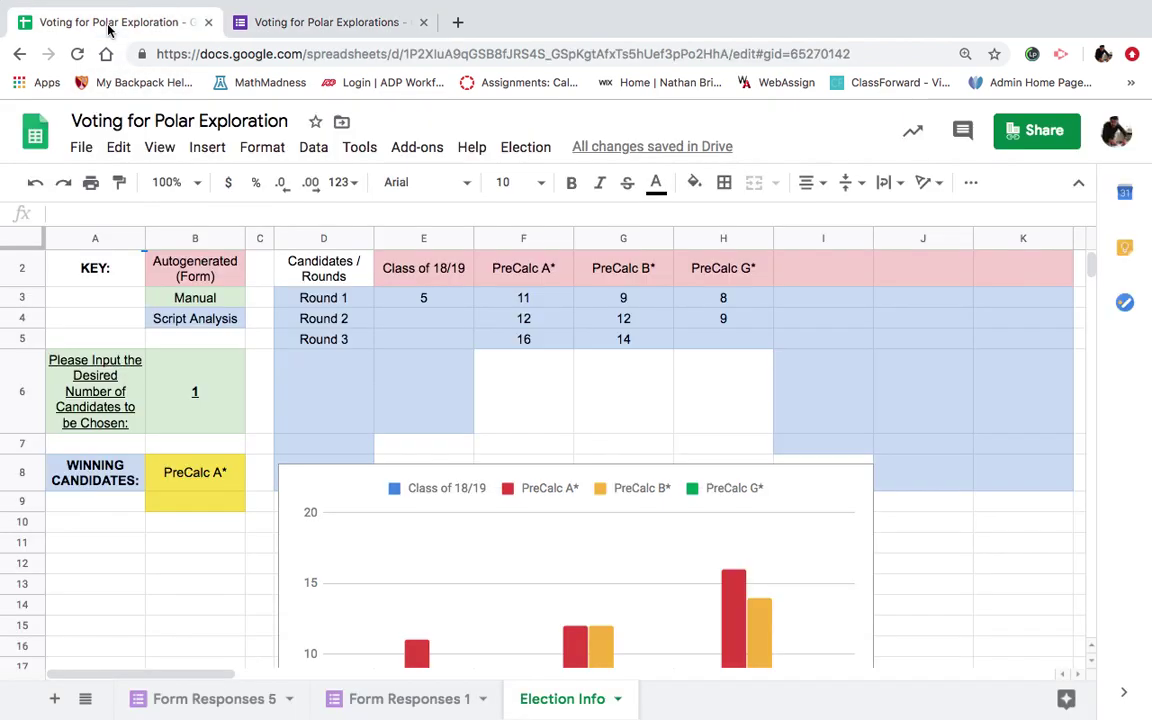
left_click(532, 152)
left_click(560, 182)
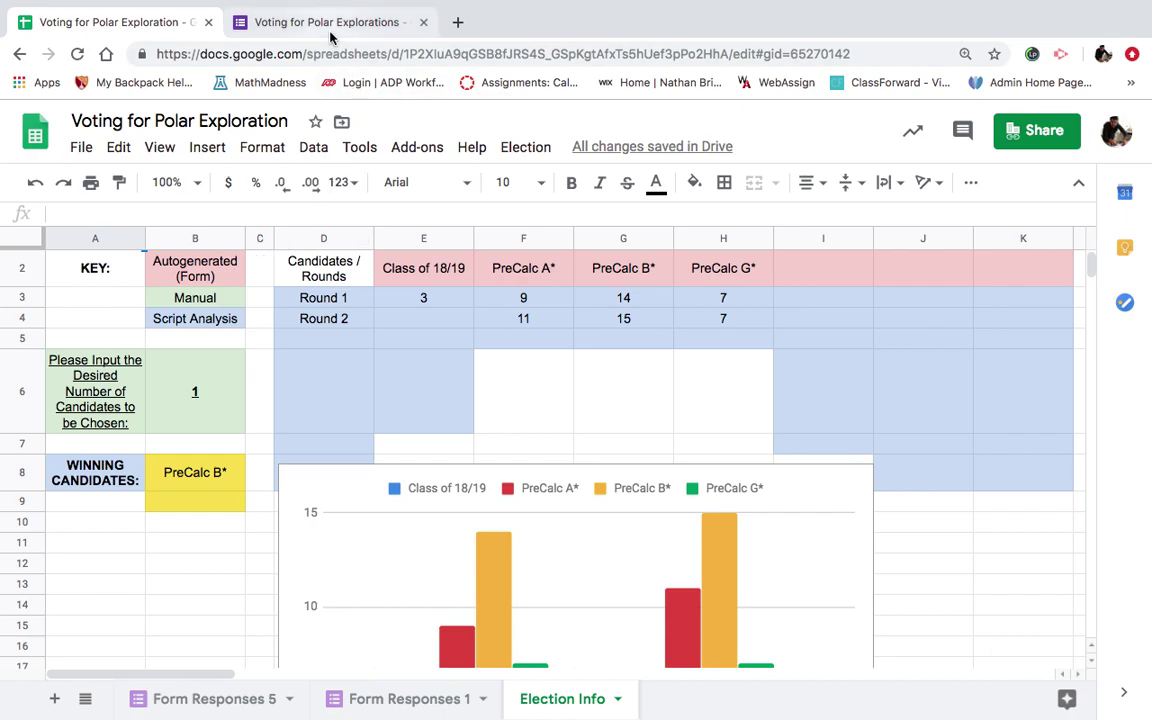
Copy the next category's ballot block R2:T34 from Form Responses 5.
mouse_move(409, 712)
left_click(239, 697)
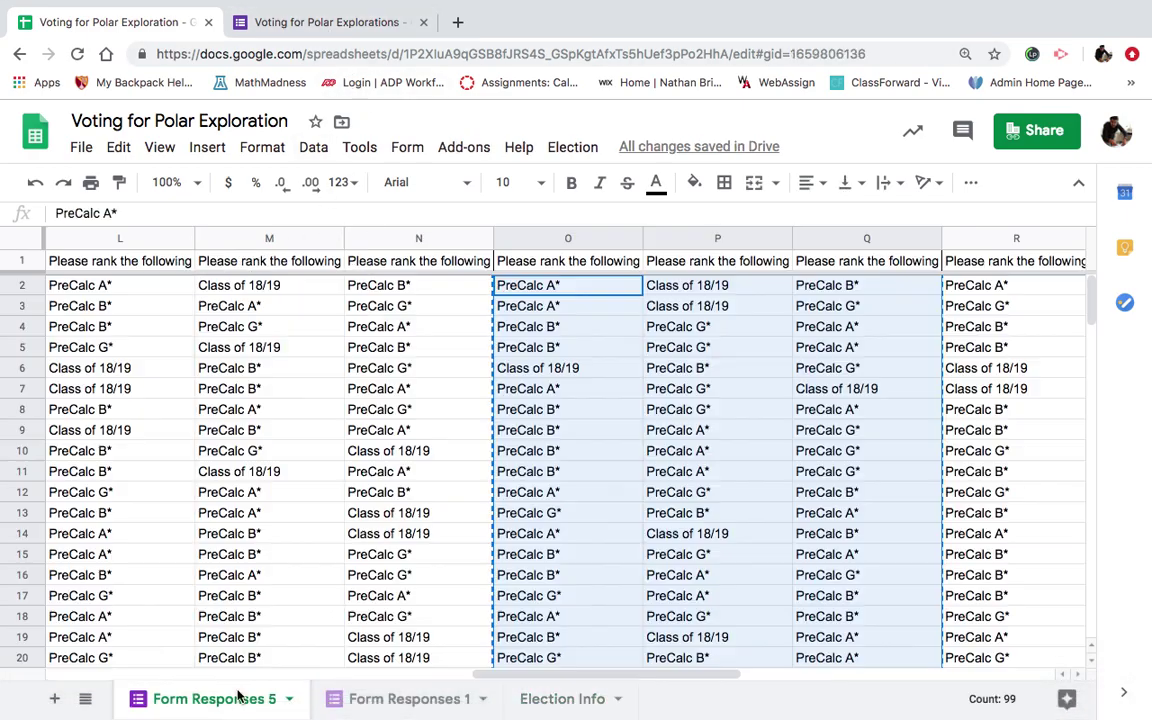
key("Right")
scroll(900, 400, "right", 5)
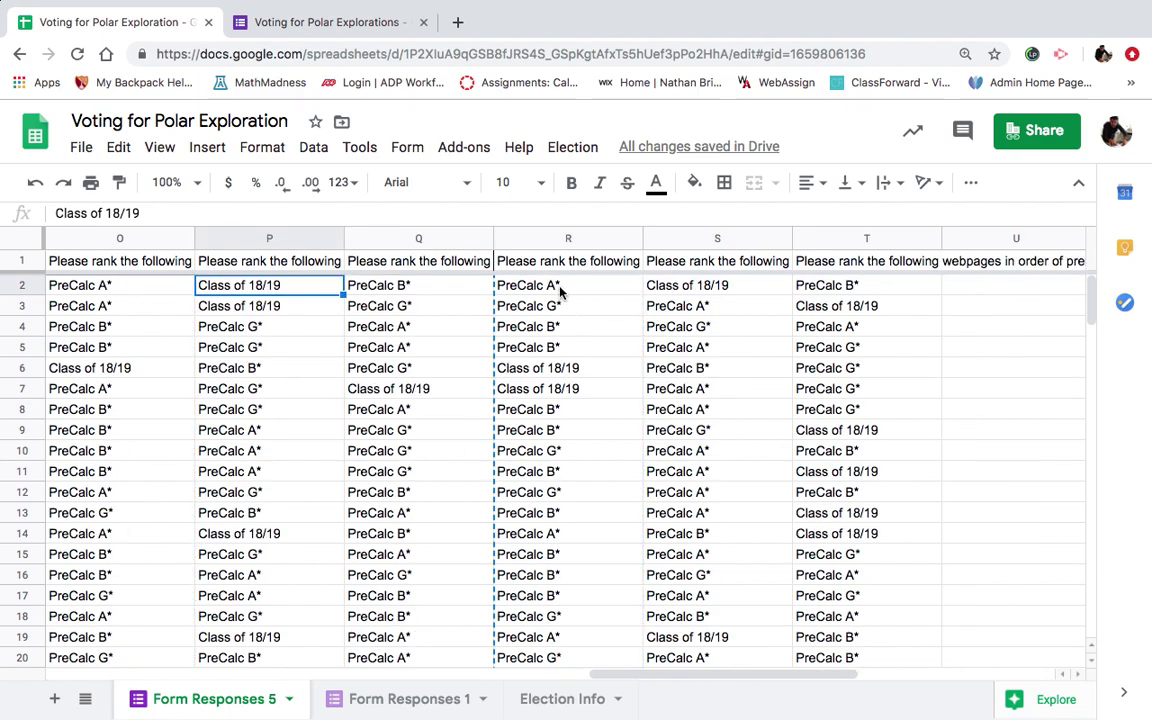
left_click(559, 290)
key("shift+Right")
key("shift+Right")
key("shift+Down")
key("shift+Down")
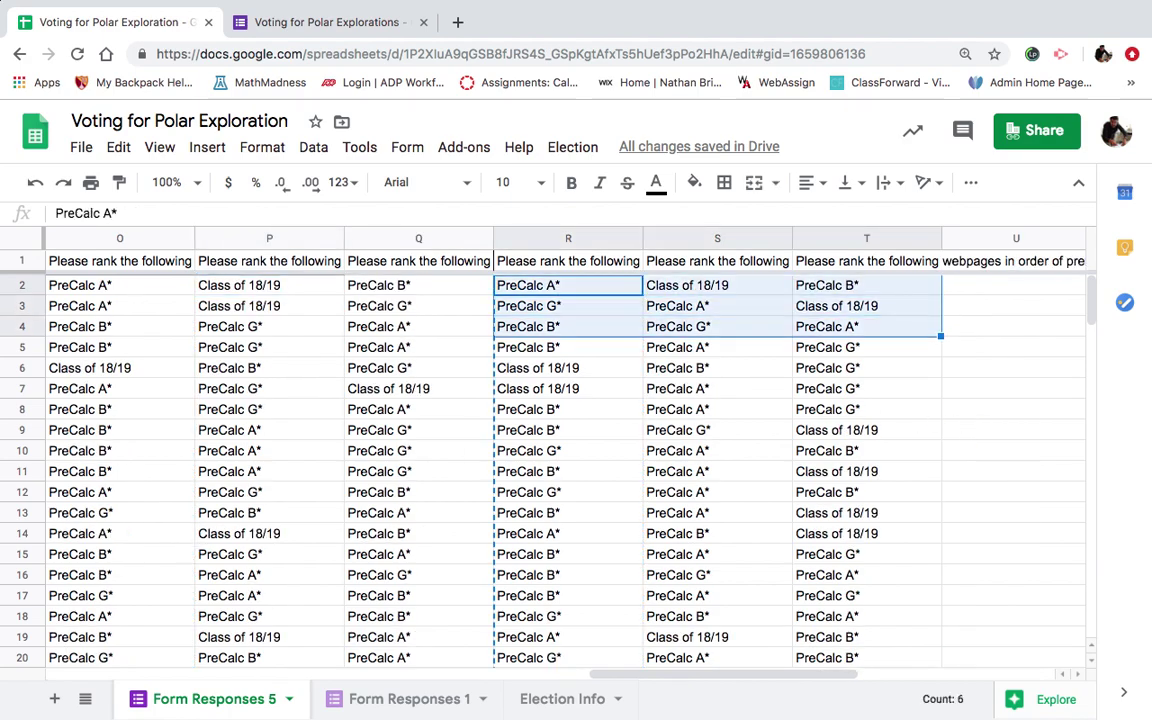
key("shift+Down")
key("shift+Down")
key("shift+Down")
key("shift+Down")
key("shift+Down")
key("shift+Down")
key("shift+Down")
key("shift+Down")
key("shift+Down")
key("shift+Down")
key("shift+Down")
key("shift+Down")
key("shift+Down")
key("shift+Down")
key("shift+Down")
key("shift+Down")
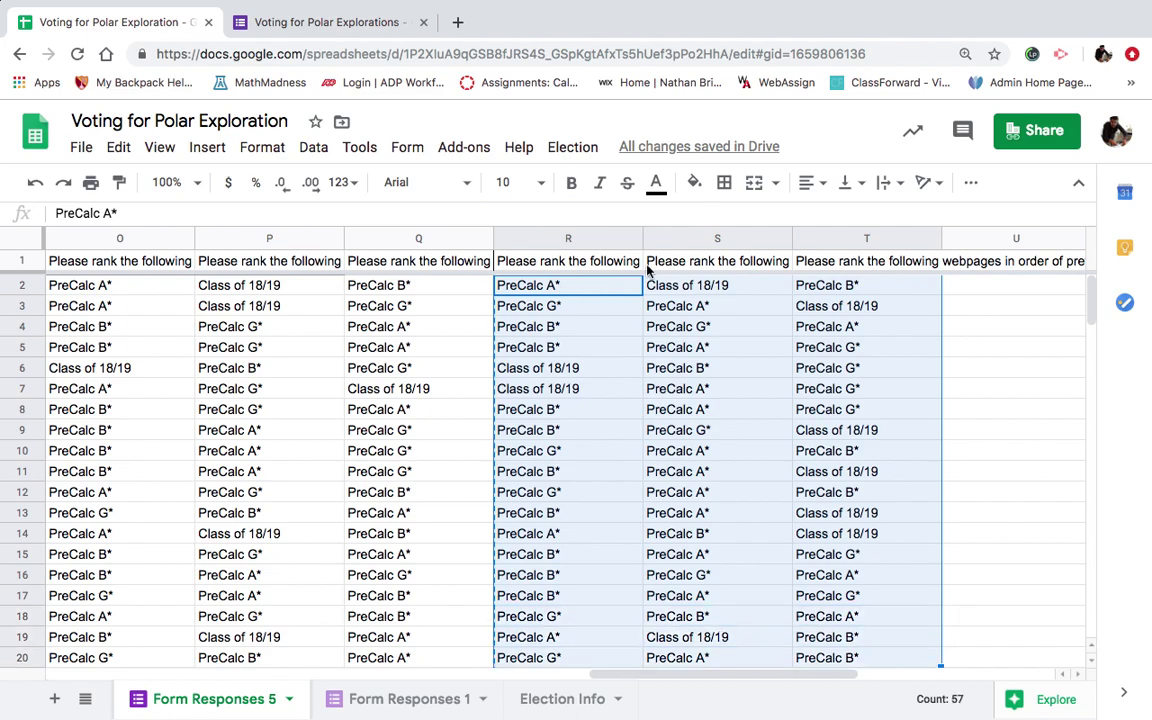
key("shift+Down")
key("shift+Down")
key("shift+Down")
key("shift+Down")
key("shift+Down")
key("shift+Down")
key("shift+Down")
key("shift+Down")
key("shift+Down")
key("shift+Down")
key("shift+Down")
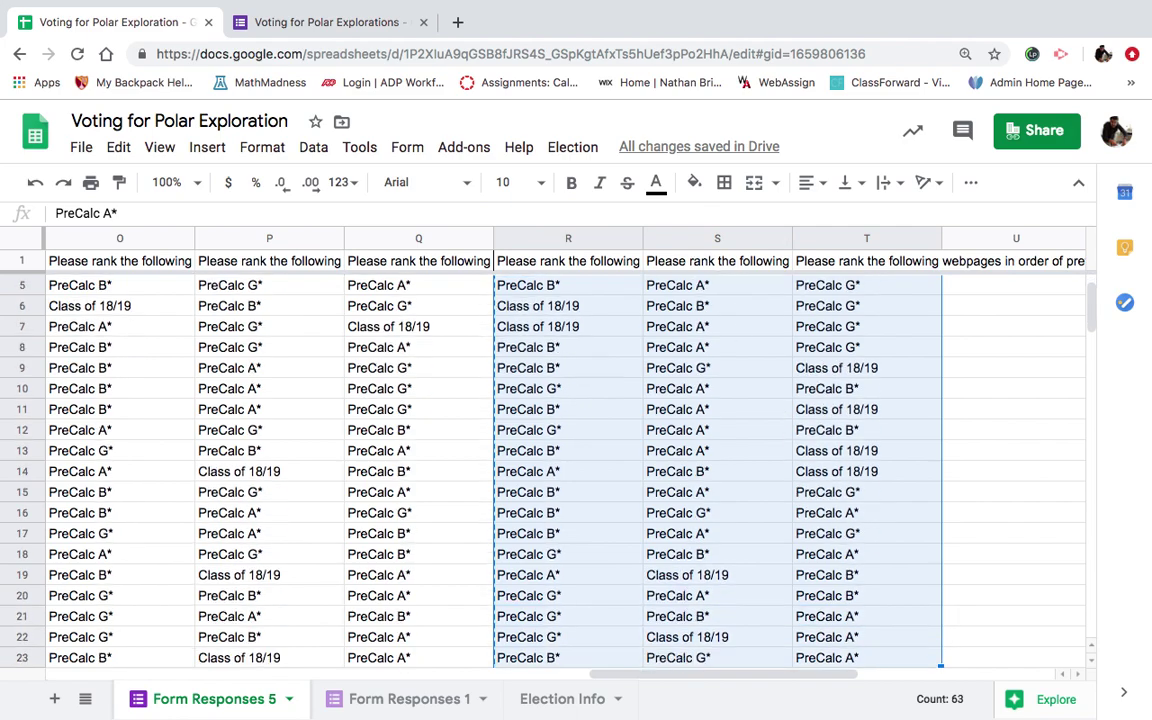
key("shift+Down")
key("shift+Down")
key("shift+Down")
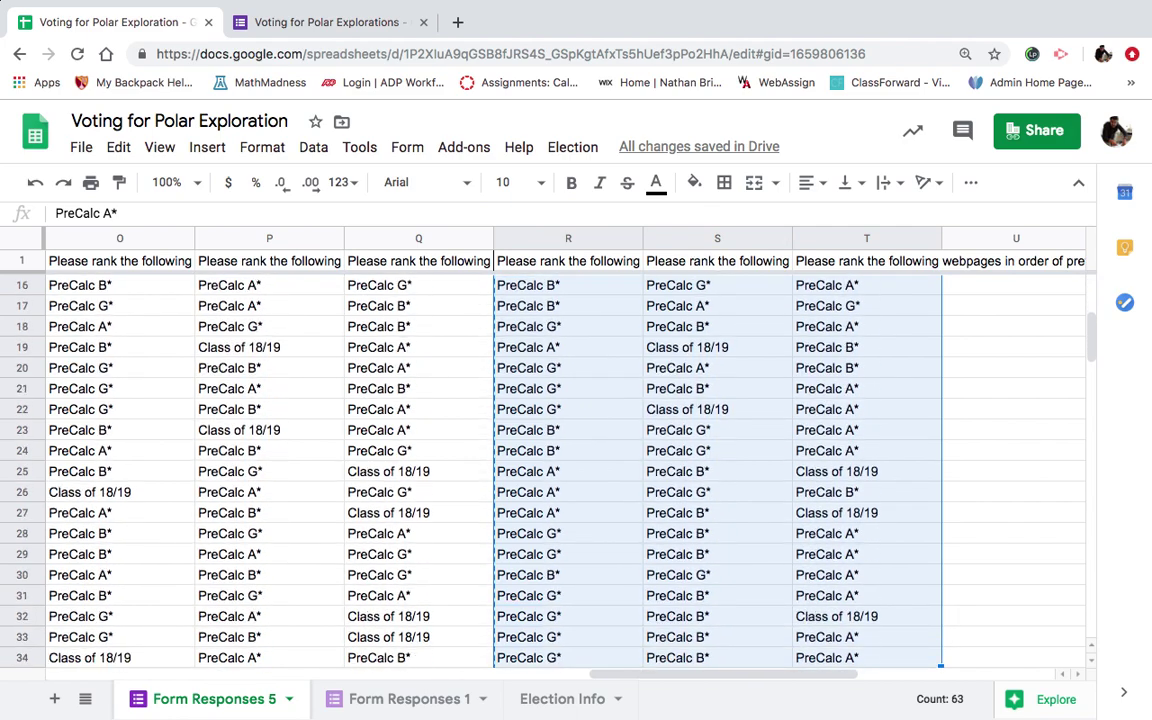
key("ctrl+c")
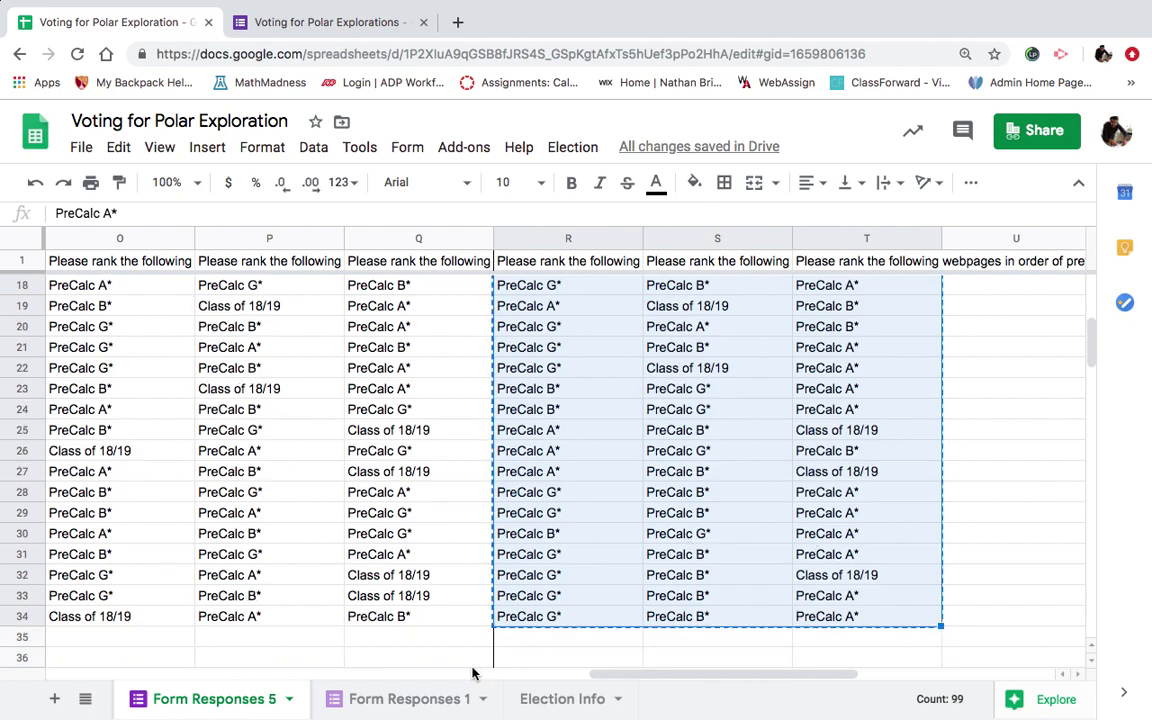
Paste the ballots into Form Responses 1 at C2, replacing columns C–E.
left_click(408, 700)
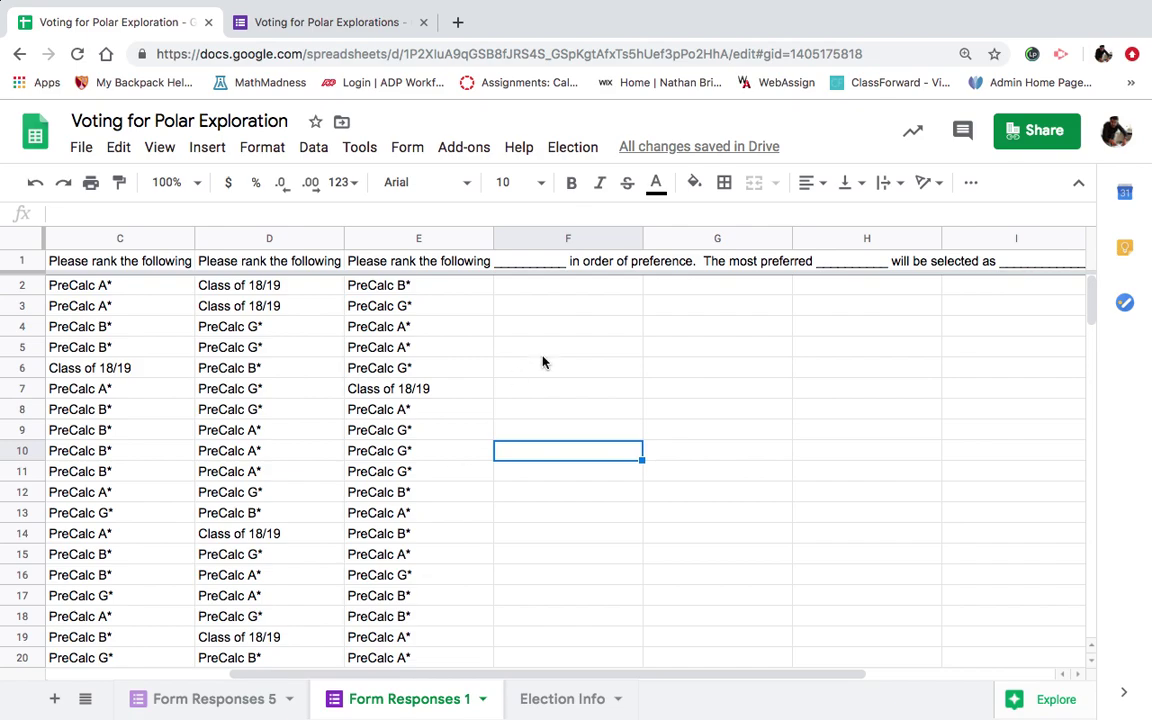
left_click(120, 289)
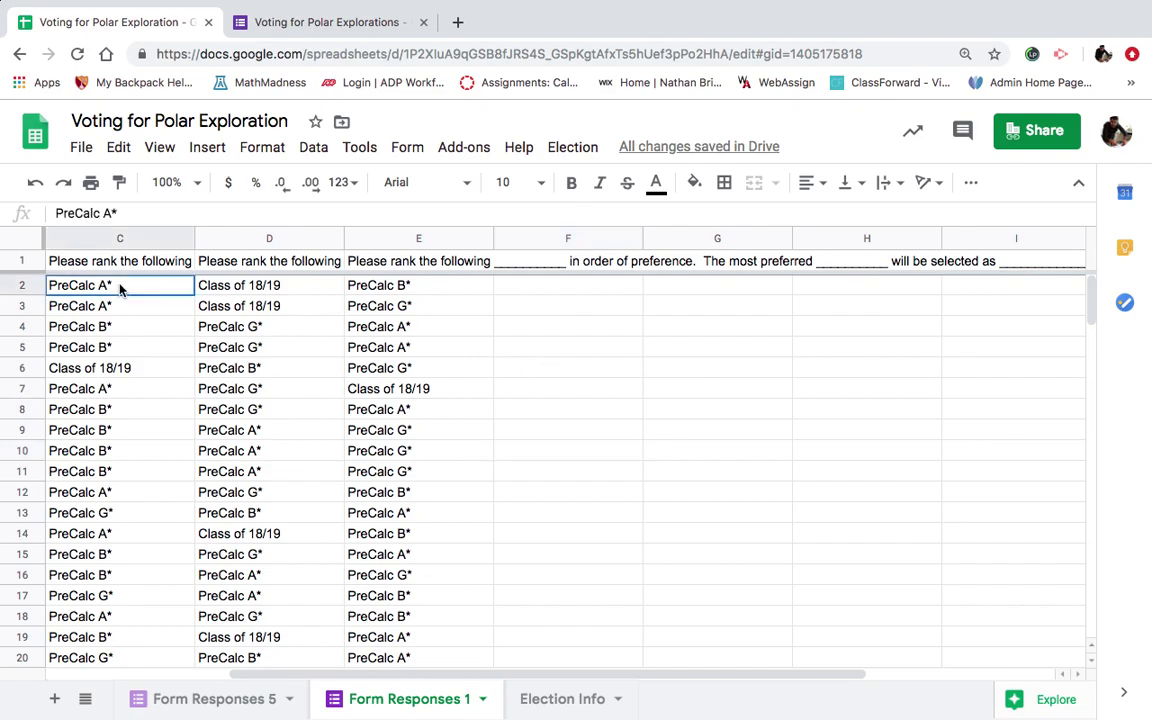
key("ctrl+v")
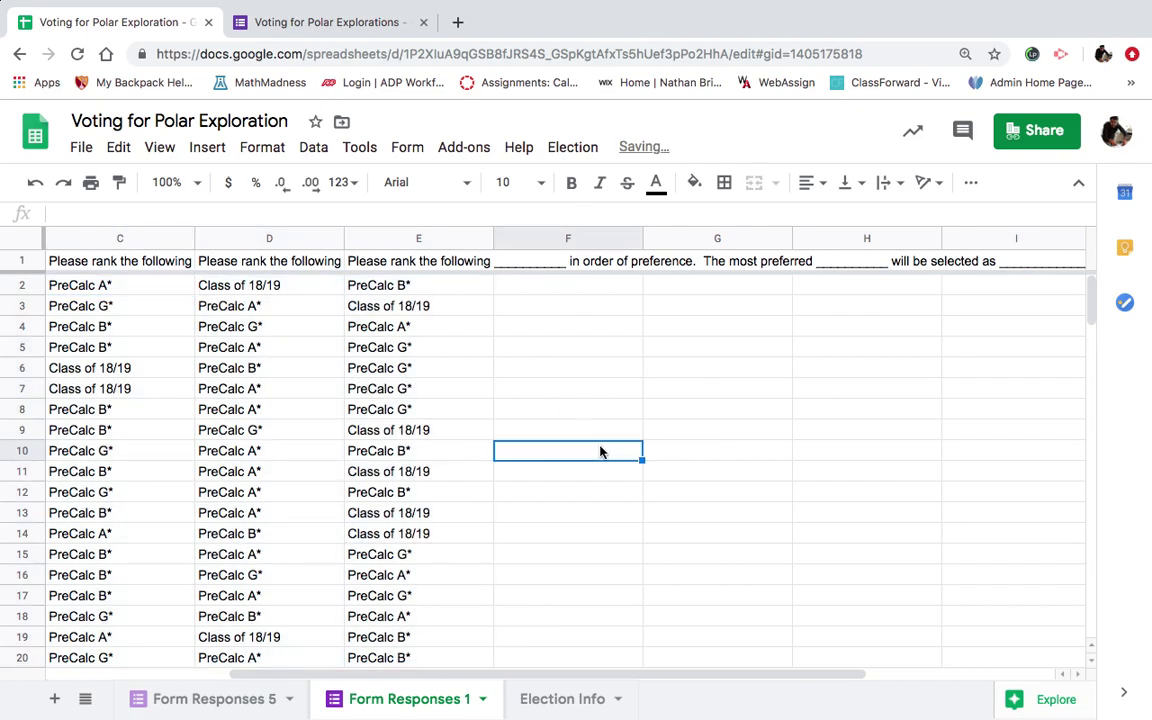
left_click(361, 11)
scroll(466, 460, "down", 4)
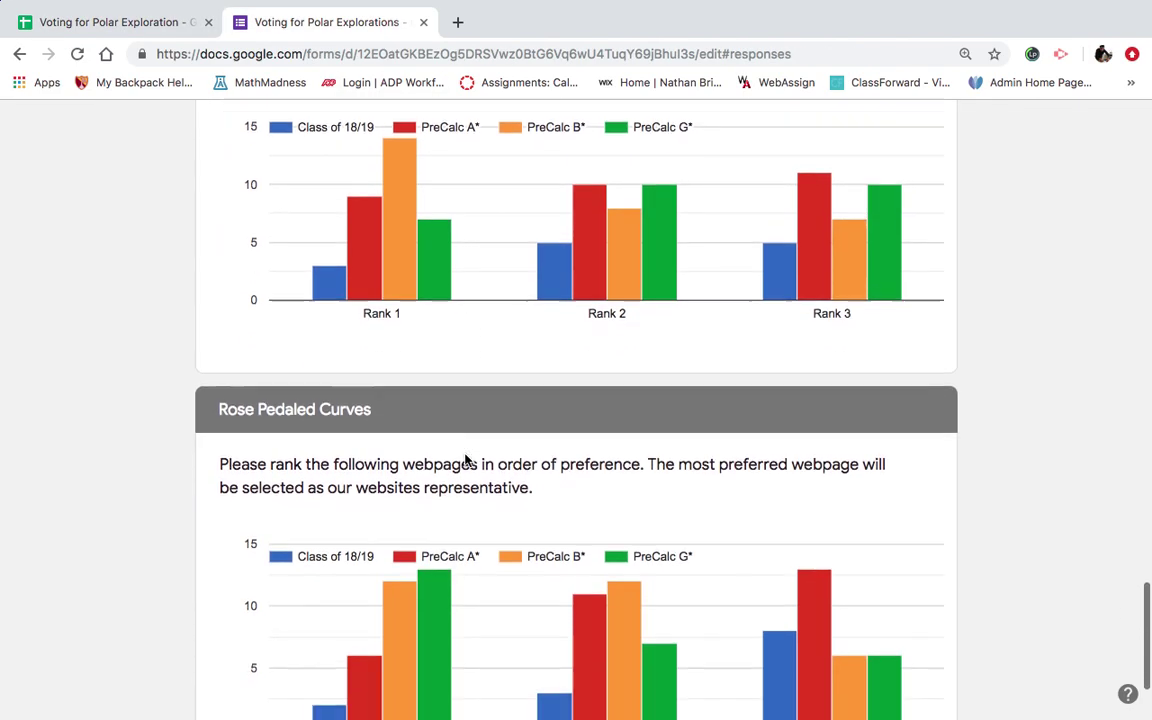
scroll(466, 460, "down", 3)
scroll(466, 460, "up", 1)
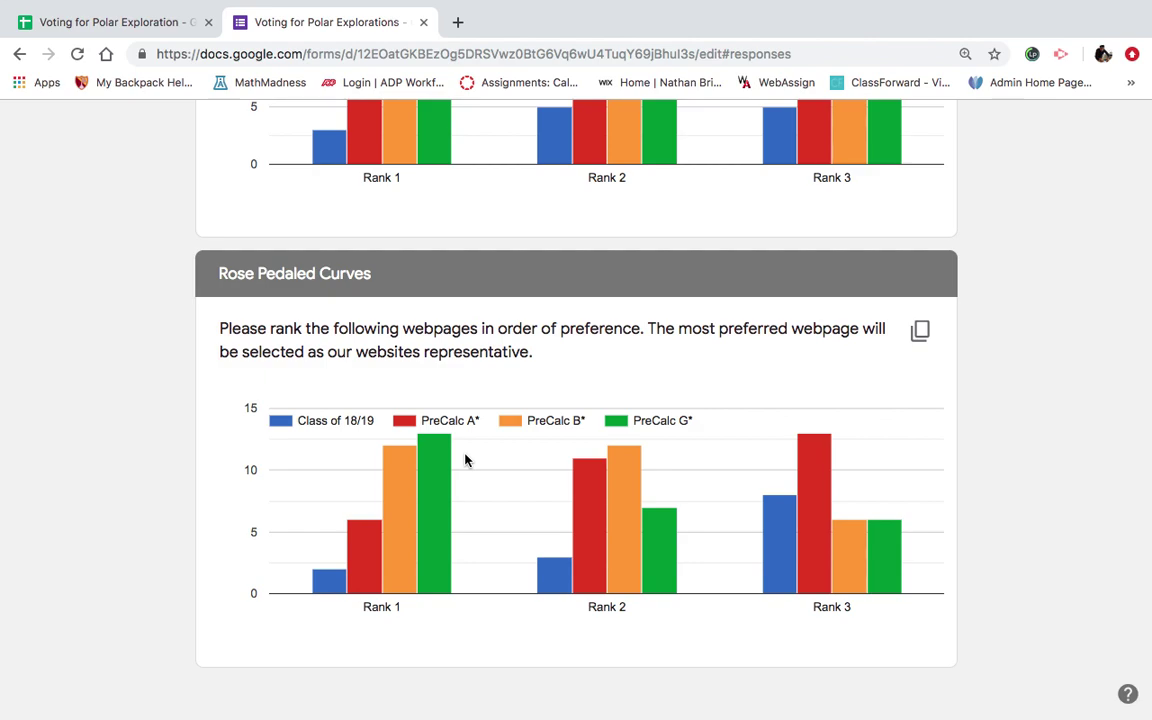
left_click(116, 21)
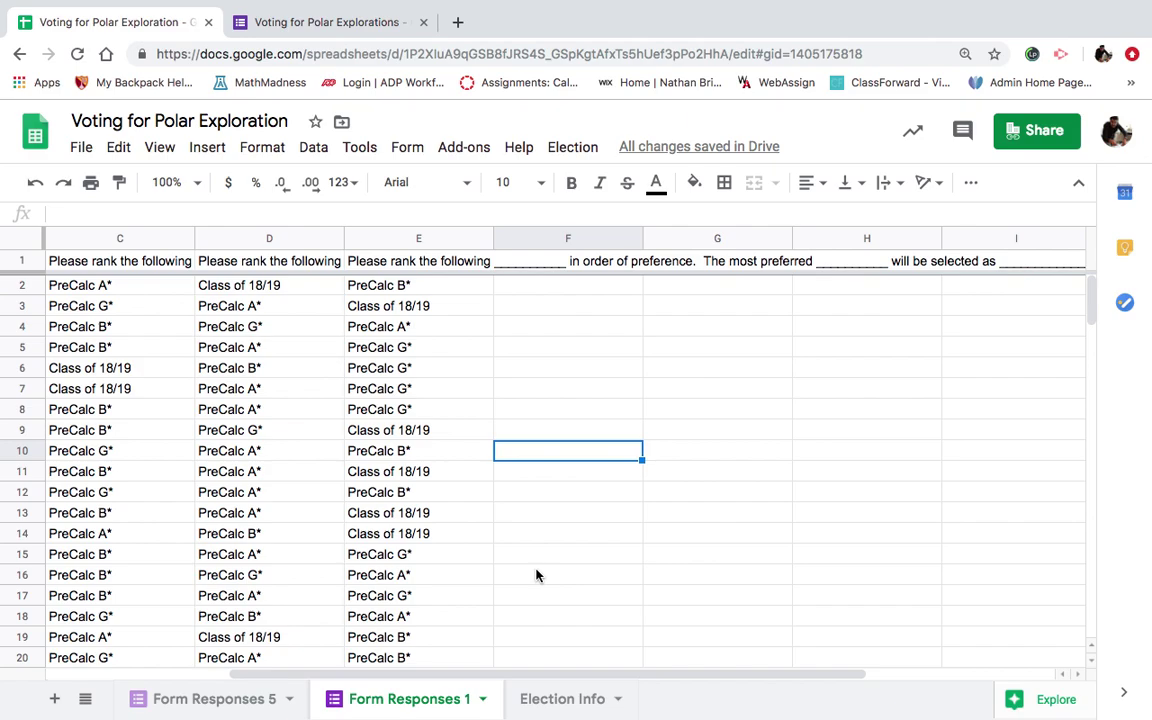
Run Election > Tally Ballots on Election Info for the Rose Pedaled Curves ballots.
left_click(562, 700)
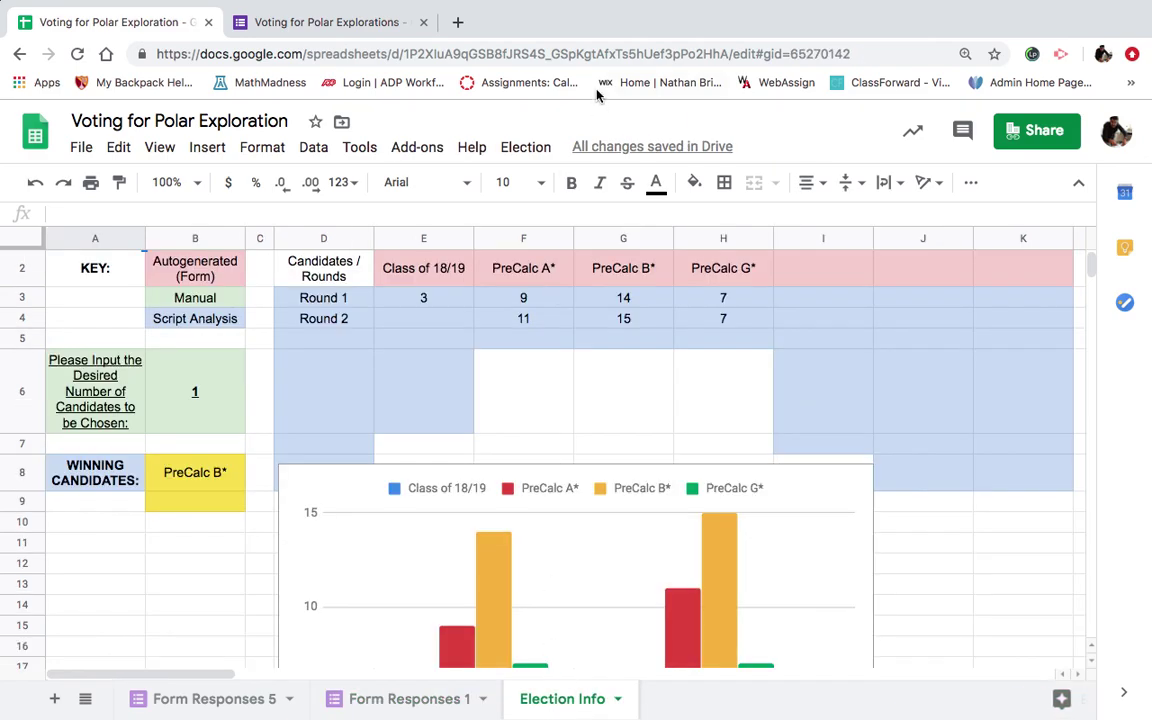
left_click(522, 149)
left_click(555, 181)
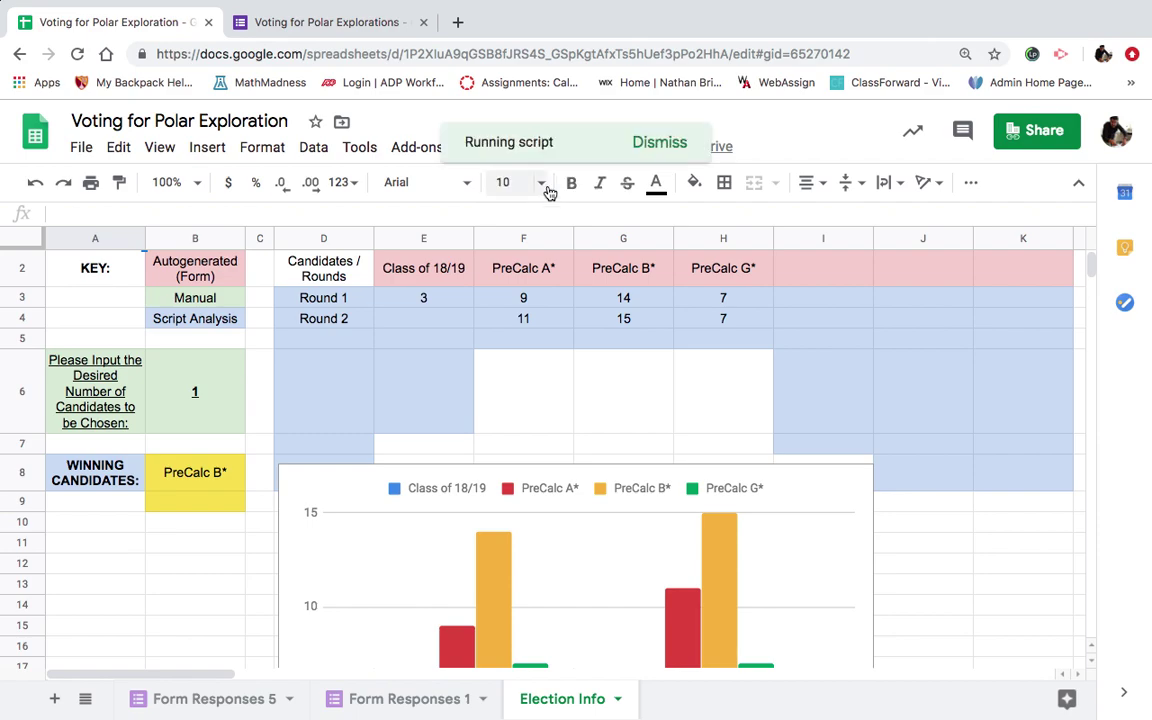